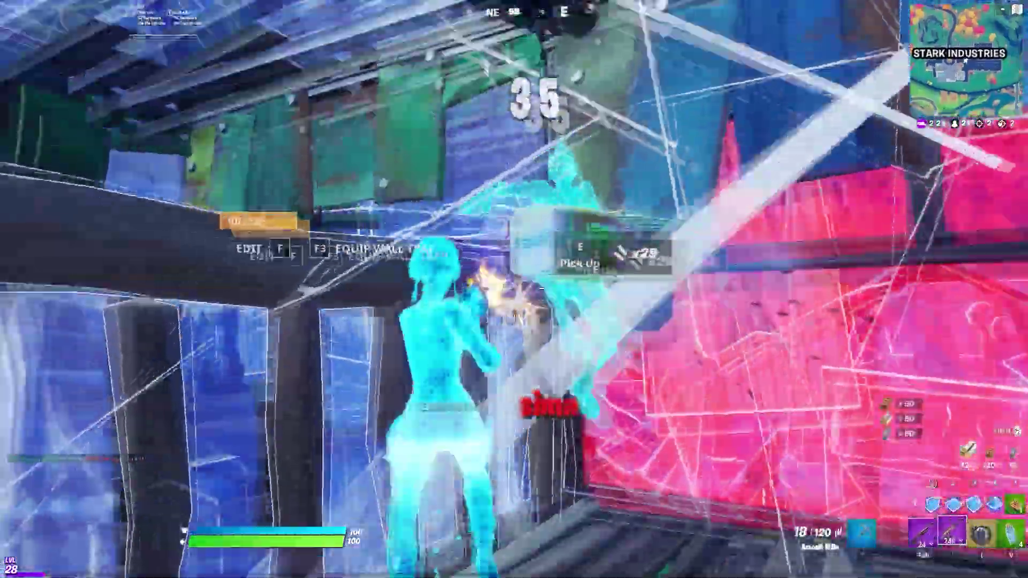
pyautogui.press('w')
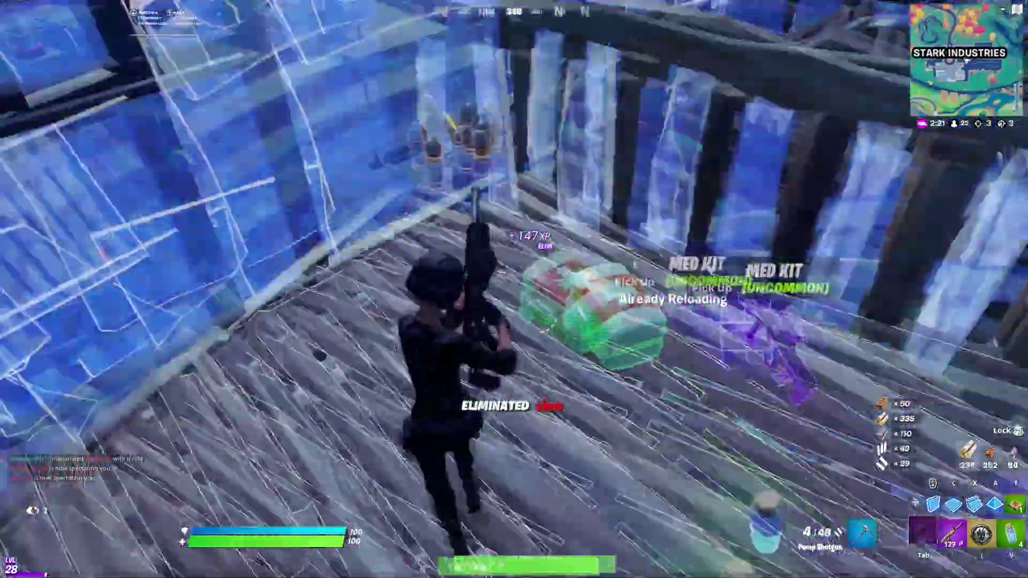
pyautogui.press('w')
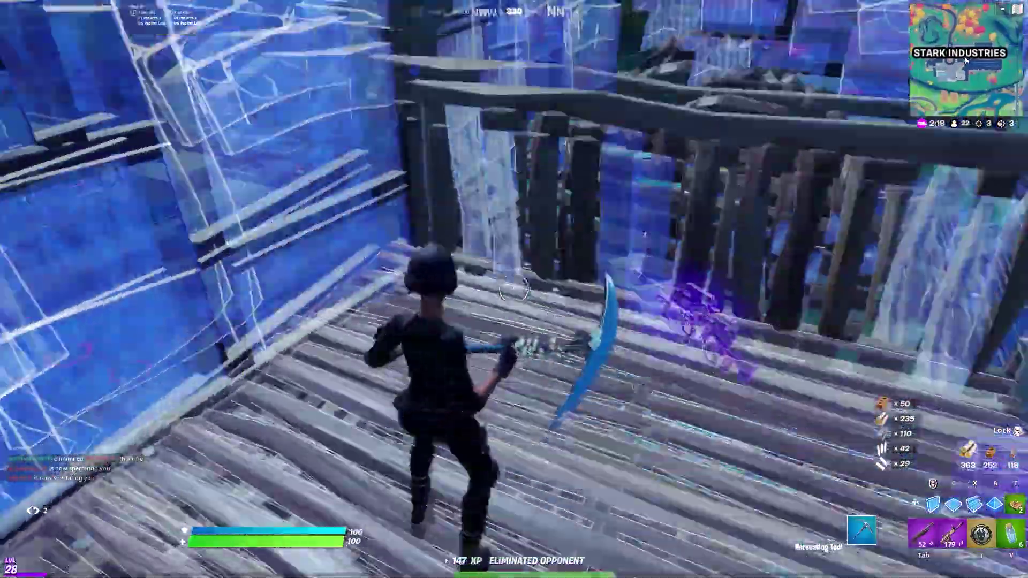
pyautogui.click(515, 289)
pyautogui.click(514, 289)
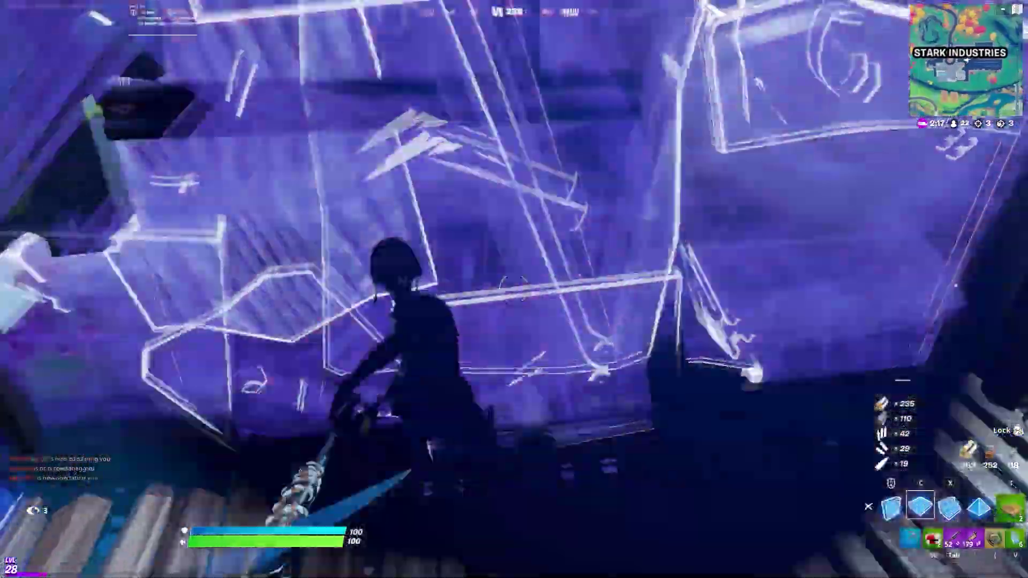
pyautogui.click(514, 289)
pyautogui.press('Tab')
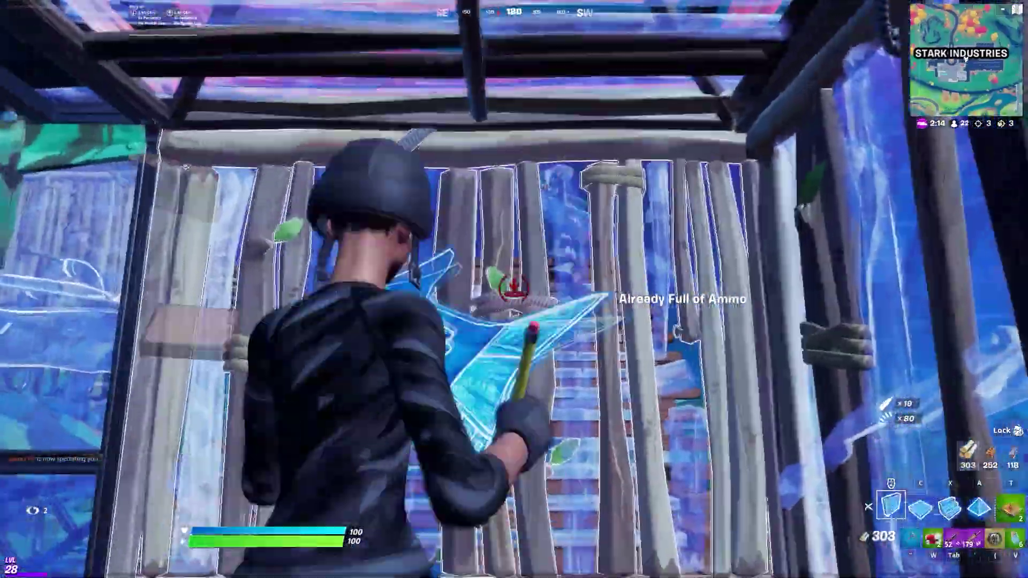
pyautogui.click(514, 289)
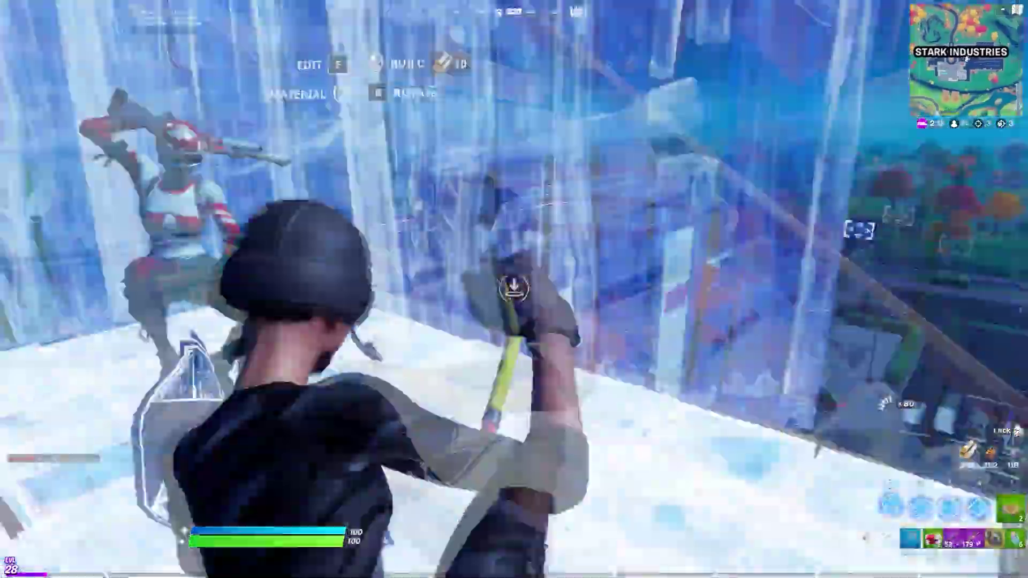
pyautogui.press('Tab')
pyautogui.click(514, 290)
pyautogui.press('1')
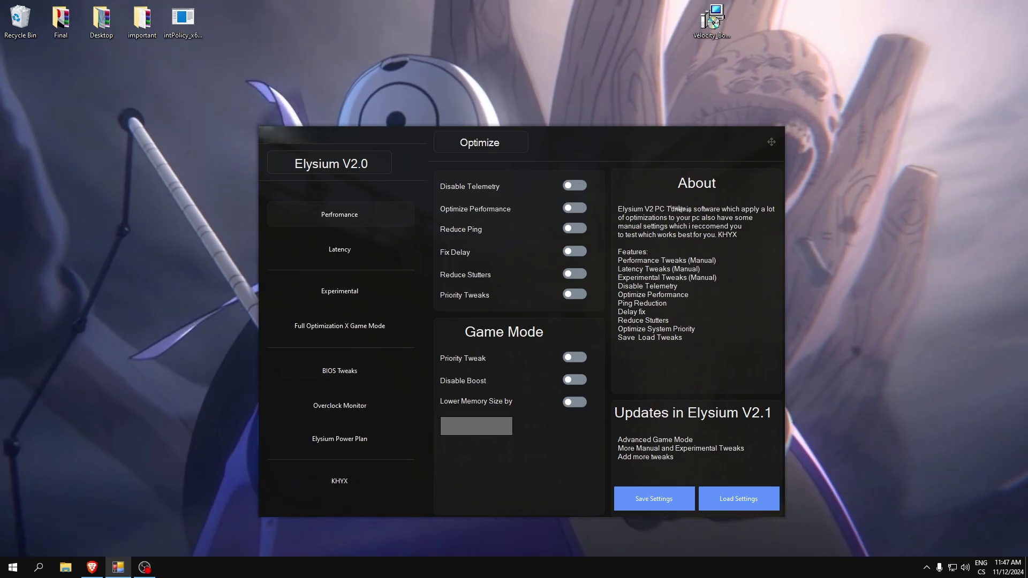
pyautogui.moveTo(418, 140); pyautogui.dragTo(408, 143)
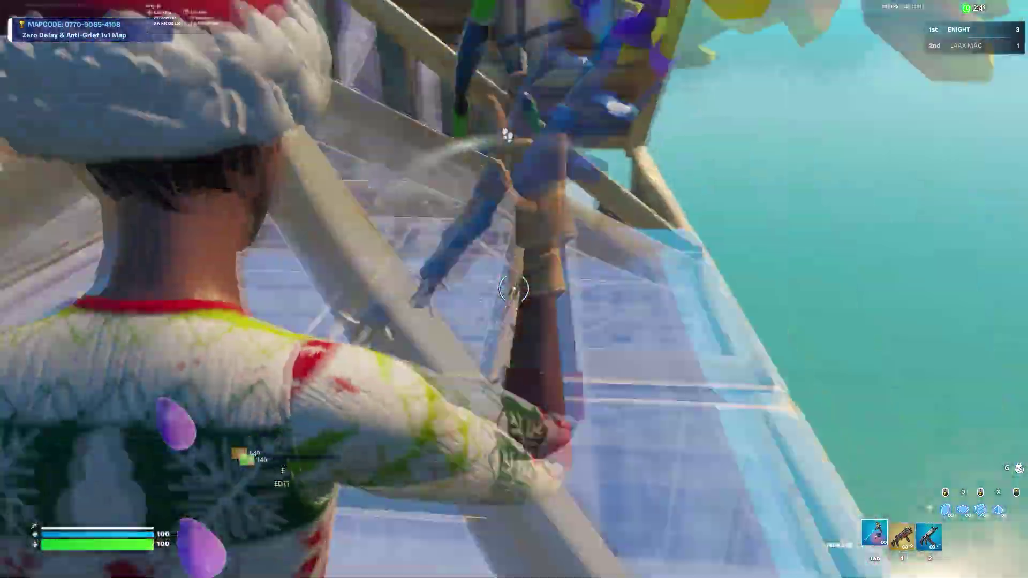
pyautogui.press('q')
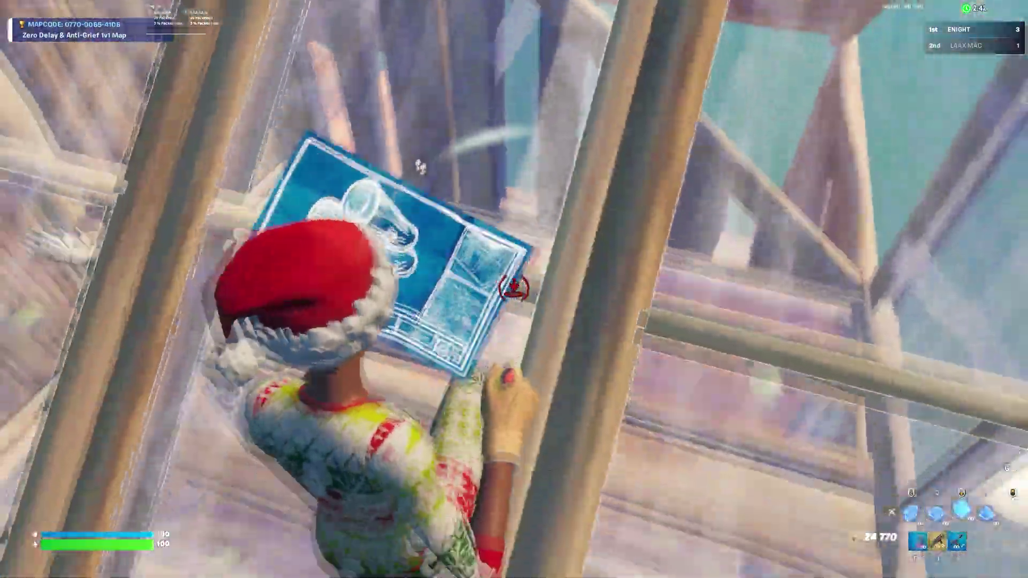
pyautogui.click(514, 290)
pyautogui.press('1')
pyautogui.click(515, 289)
pyautogui.press('r')
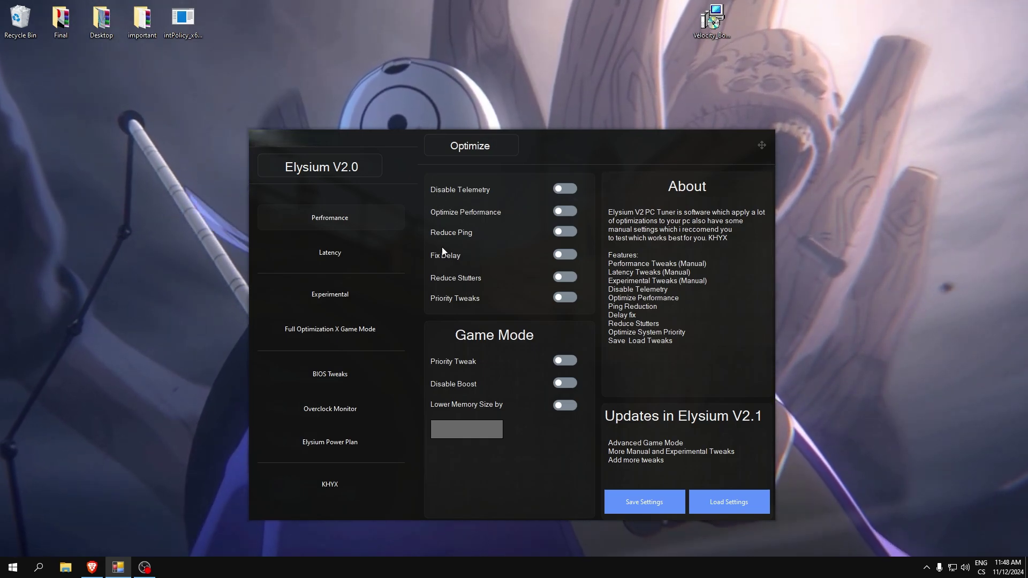
# Open the performance tweaks and enable Fix QuantumLength and Disable All CoalescingTimerInterval
pyautogui.click(328, 220)
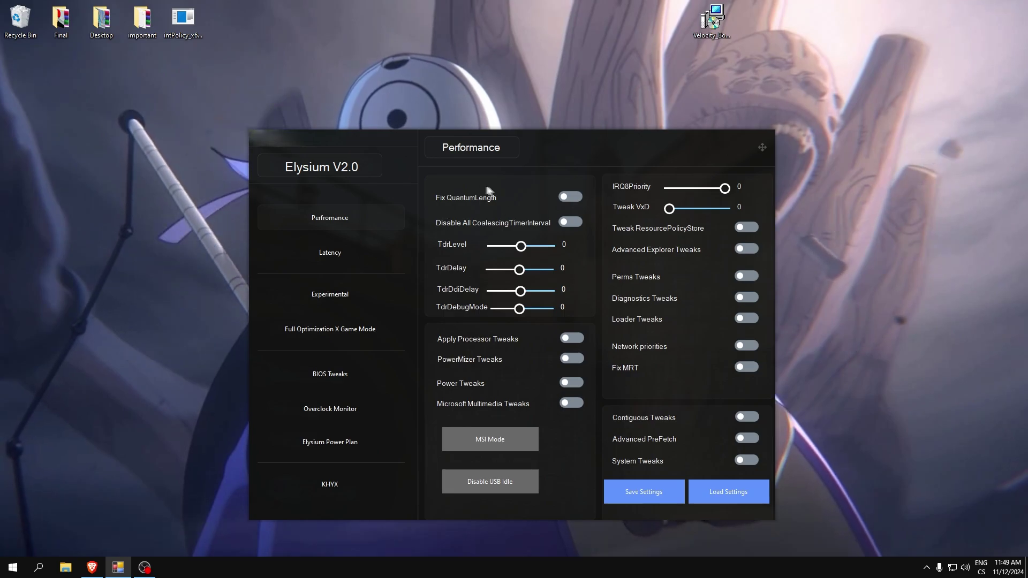
pyautogui.click(568, 197)
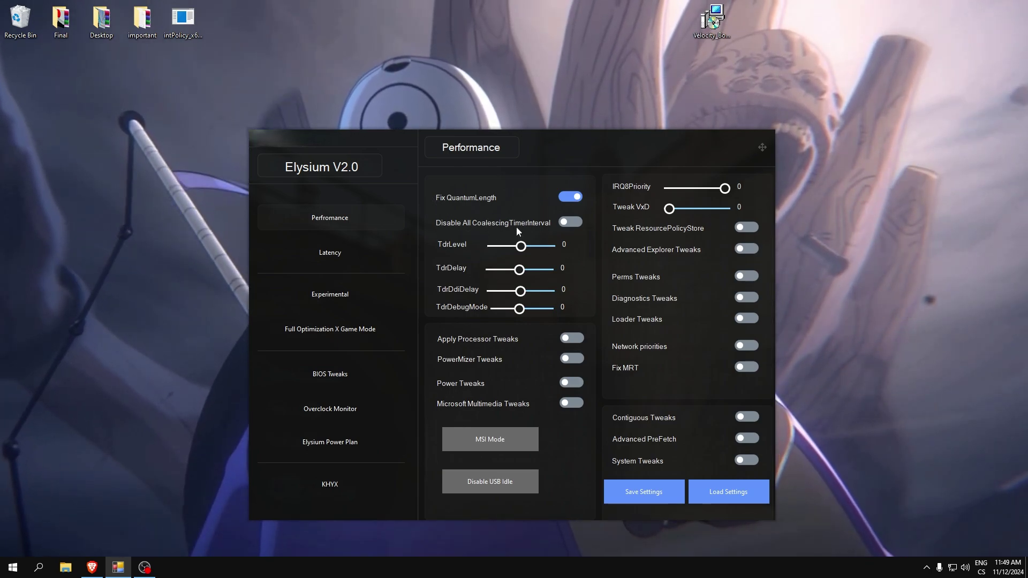
pyautogui.click(571, 223)
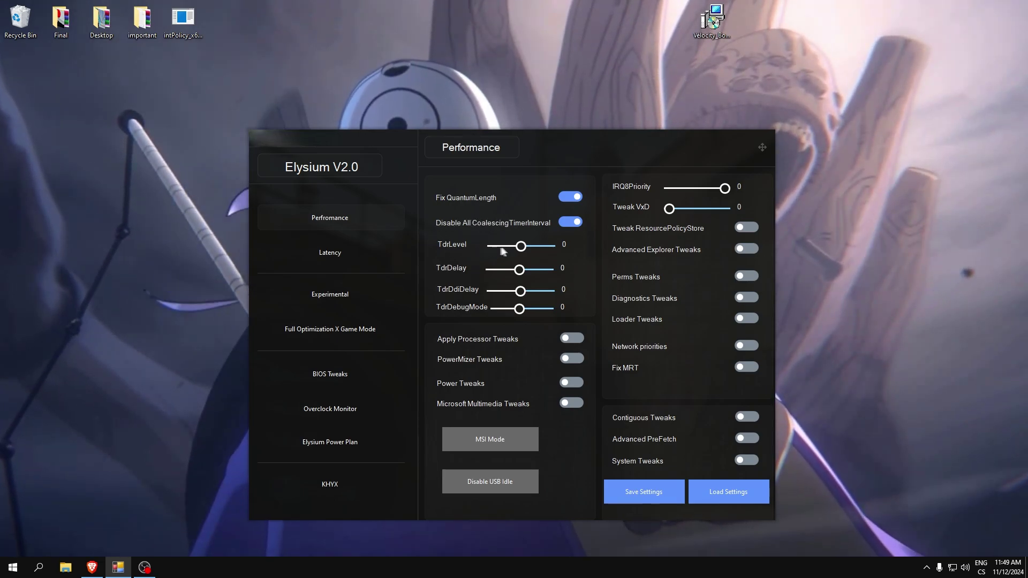
# Set TdrLevel to 10 and TdrDelay to 8, and lower TdrDdiDelay and TdrDebugMode to their minimum of 0
pyautogui.click(520, 247)
pyautogui.moveTo(516, 247); pyautogui.dragTo(568, 253)
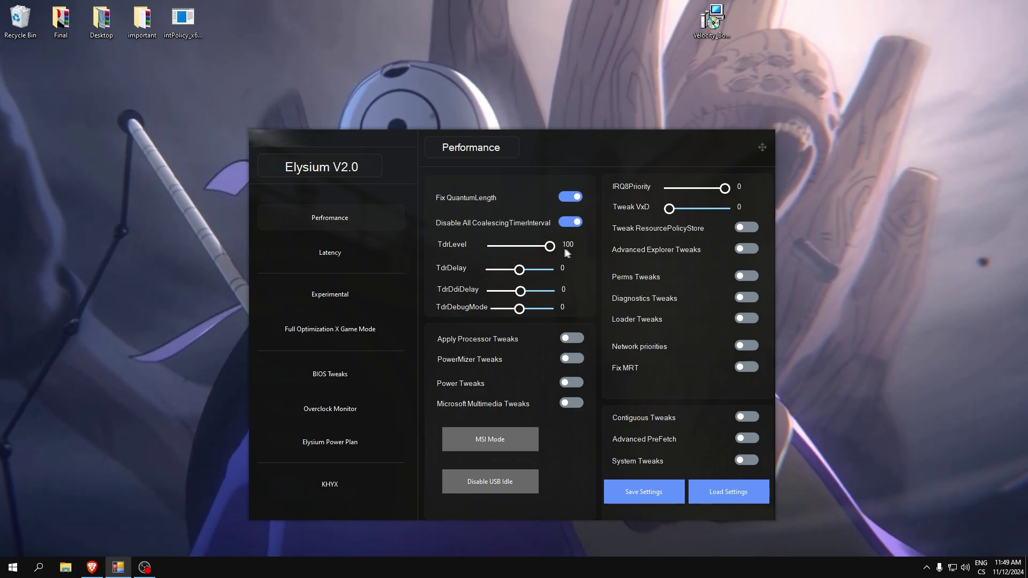
pyautogui.moveTo(533, 248); pyautogui.dragTo(497, 247)
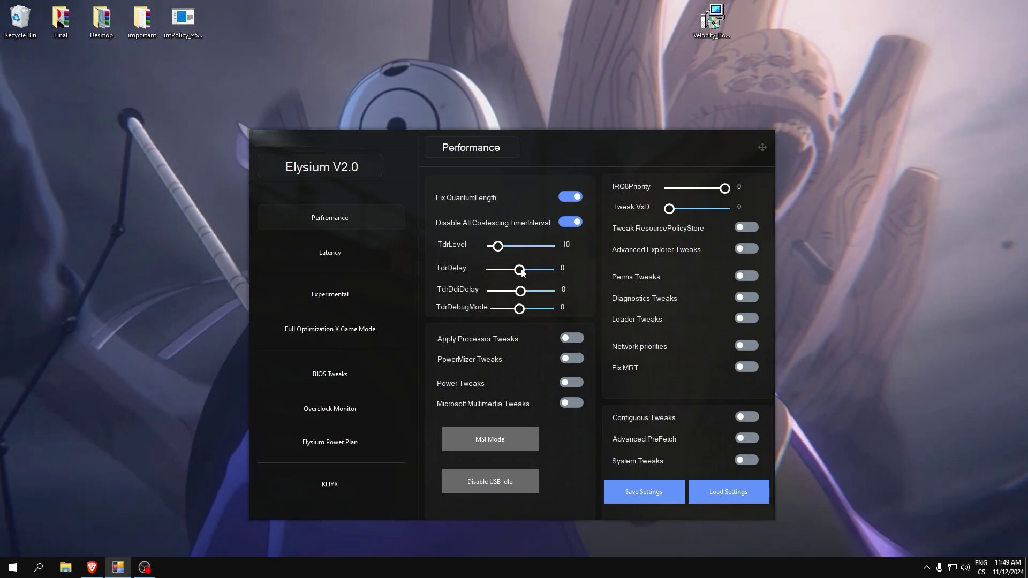
pyautogui.moveTo(519, 270); pyautogui.dragTo(493, 271)
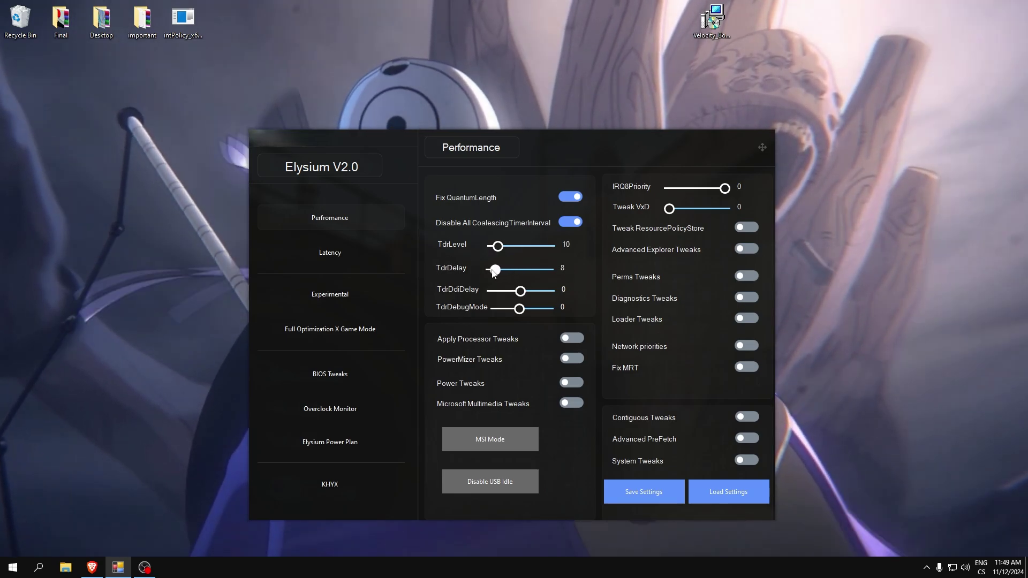
pyautogui.moveTo(523, 294); pyautogui.dragTo(492, 315)
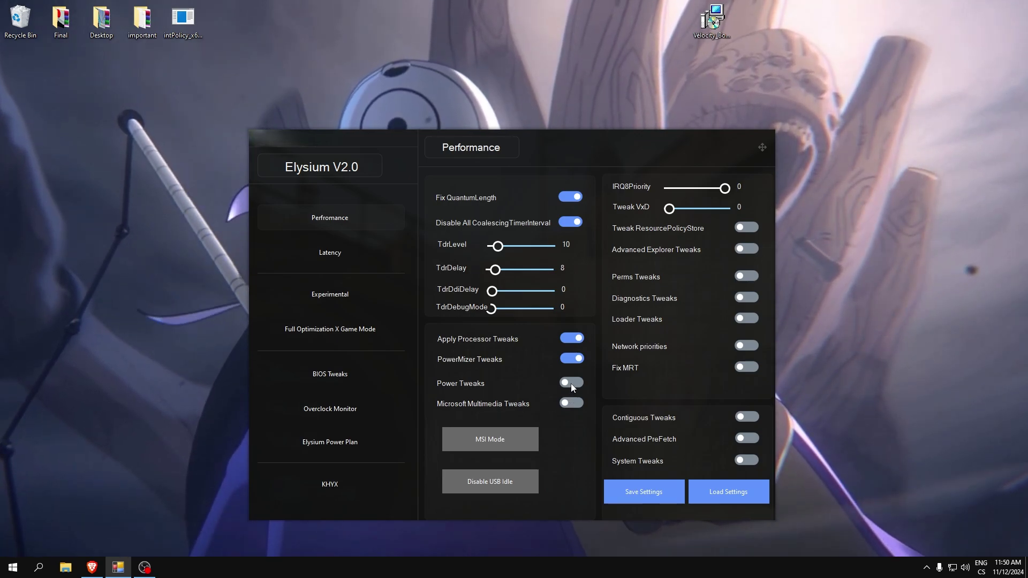
# Enable Power Tweaks and Microsoft Multimedia Tweaks
pyautogui.click(571, 383)
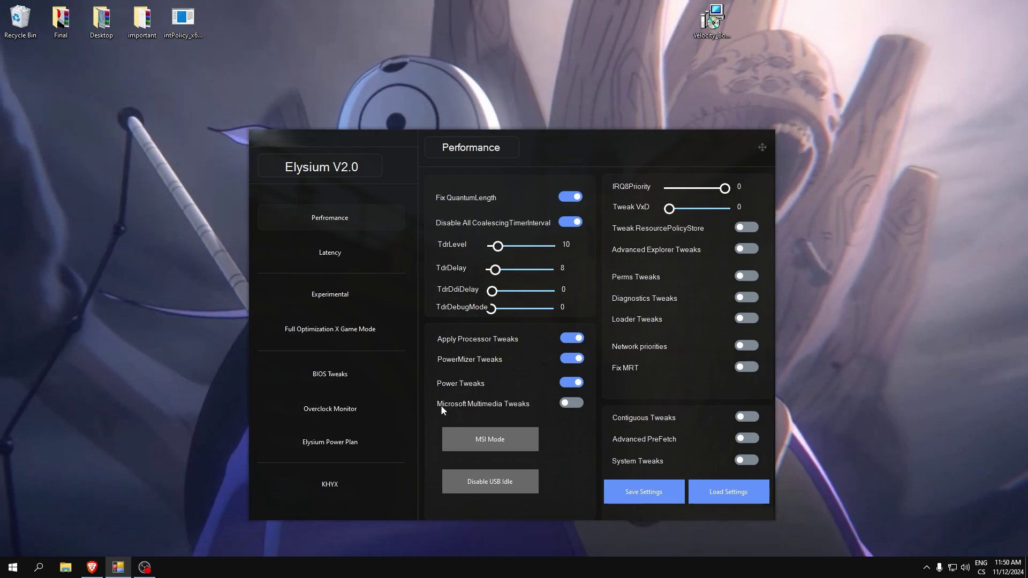
pyautogui.click(577, 403)
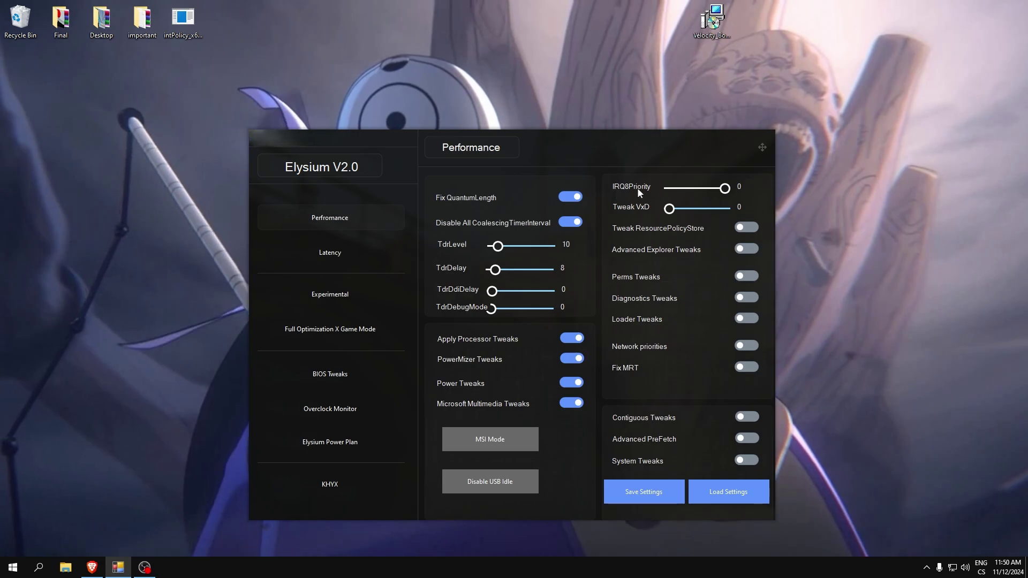
# Set IRQ8Priority to 1, keep Tweak VxD at 0, and enable Tweak ResourcePolicyStore
pyautogui.moveTo(725, 188); pyautogui.dragTo(714, 189)
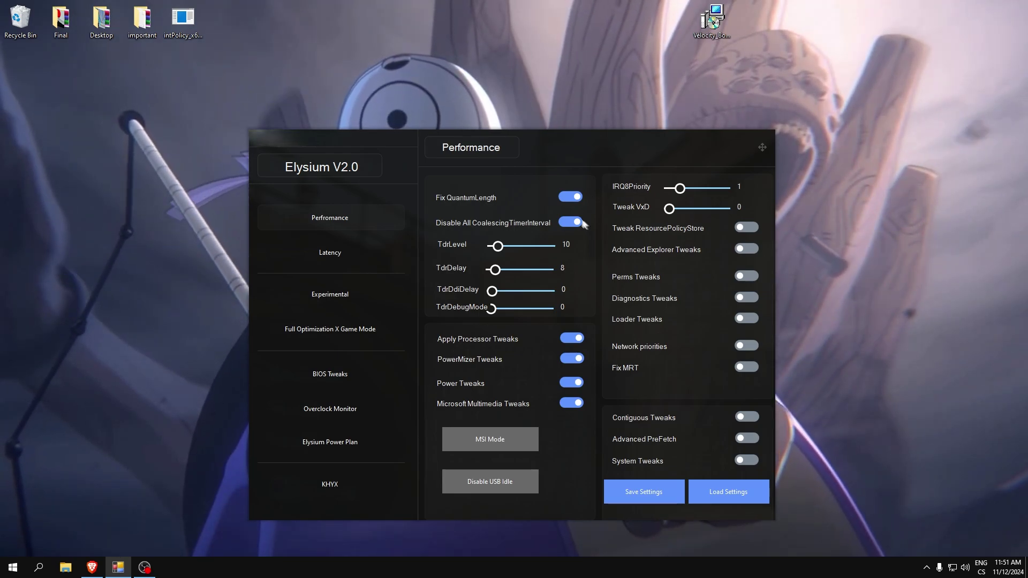
pyautogui.moveTo(670, 208)
pyautogui.mouseDown()
pyautogui.moveTo(714, 216)
pyautogui.moveTo(665, 216)
pyautogui.moveTo(747, 221)
pyautogui.moveTo(667, 209)
pyautogui.mouseUp()
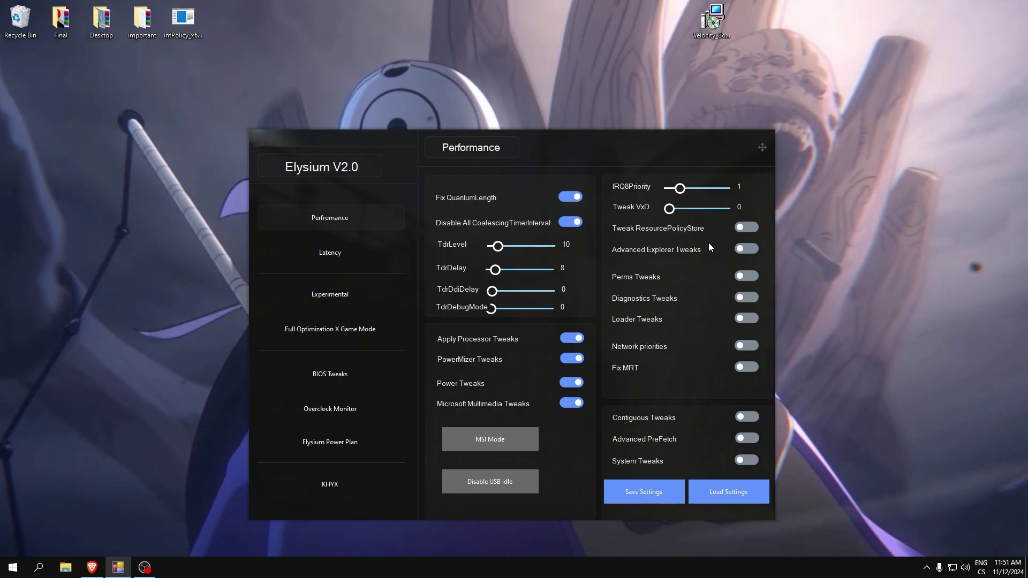
pyautogui.click(746, 230)
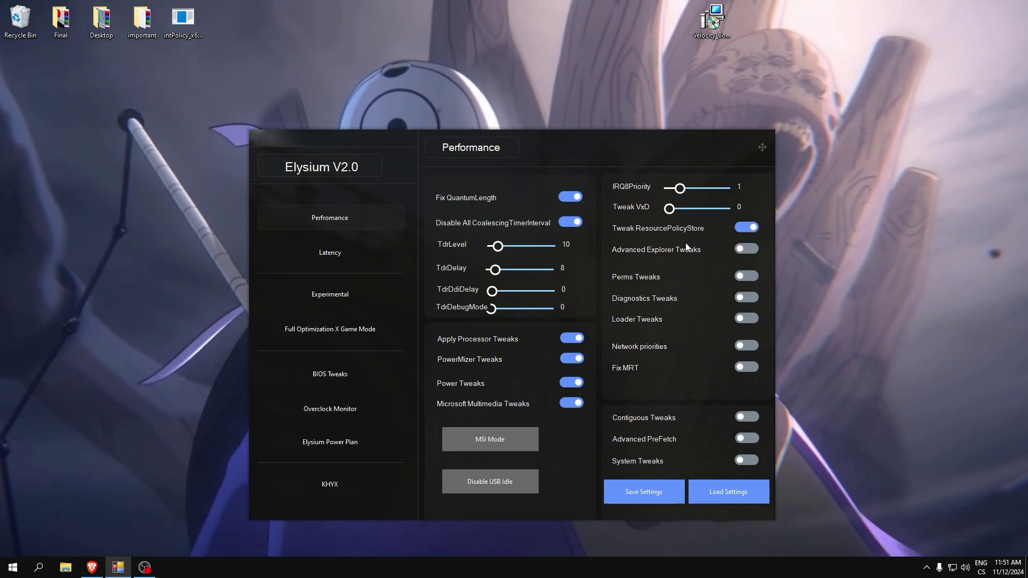
# Switch to File Explorer to check how its window opens and moves, and close it again
pyautogui.click(65, 564)
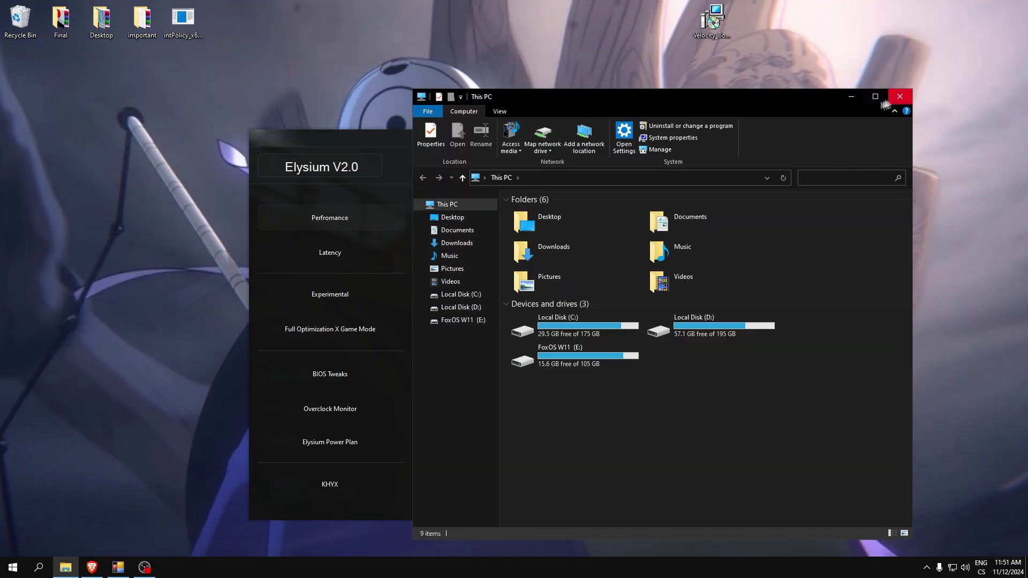
pyautogui.click(900, 96)
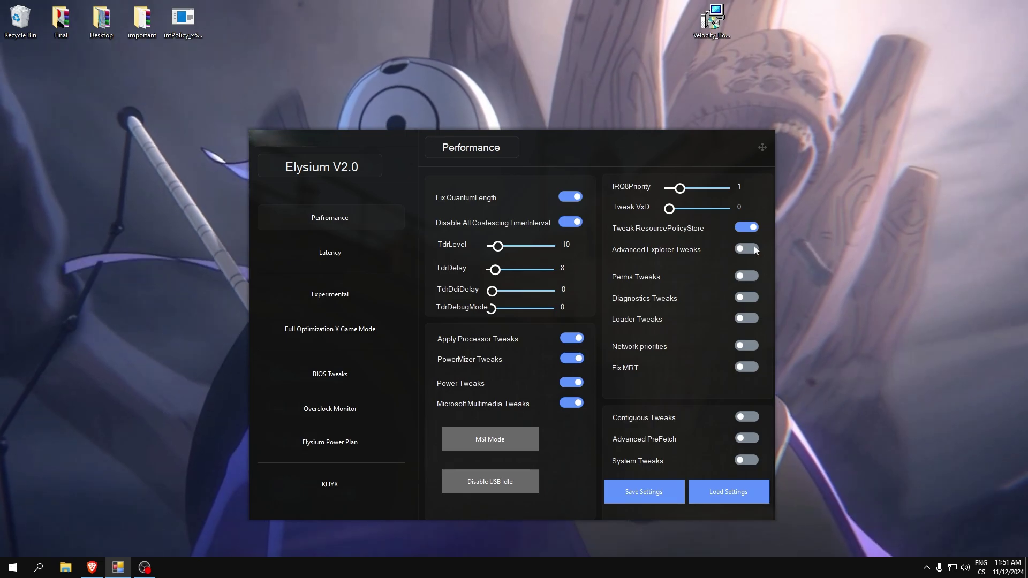
pyautogui.click(65, 567)
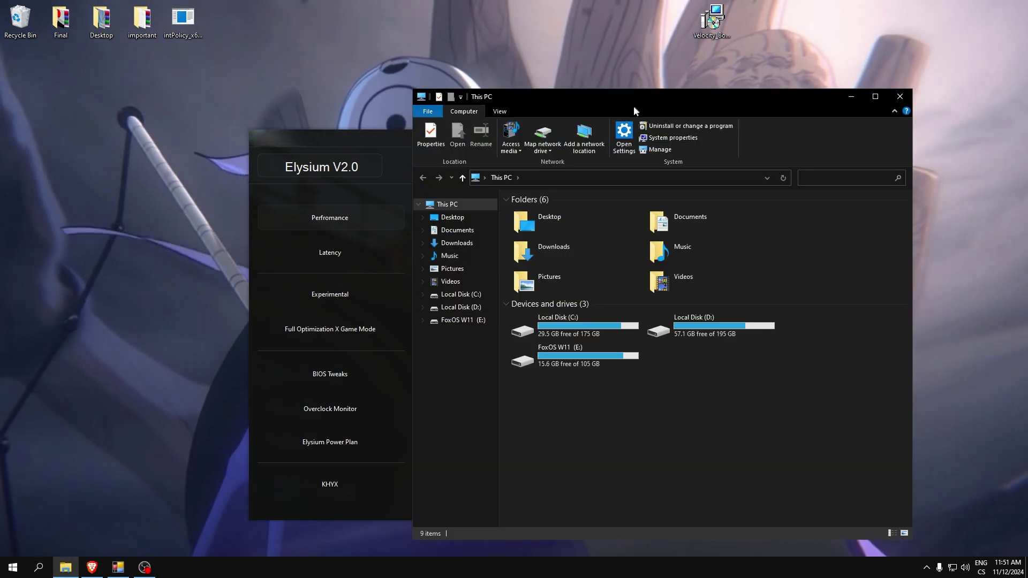
pyautogui.moveTo(581, 114); pyautogui.dragTo(484, 104)
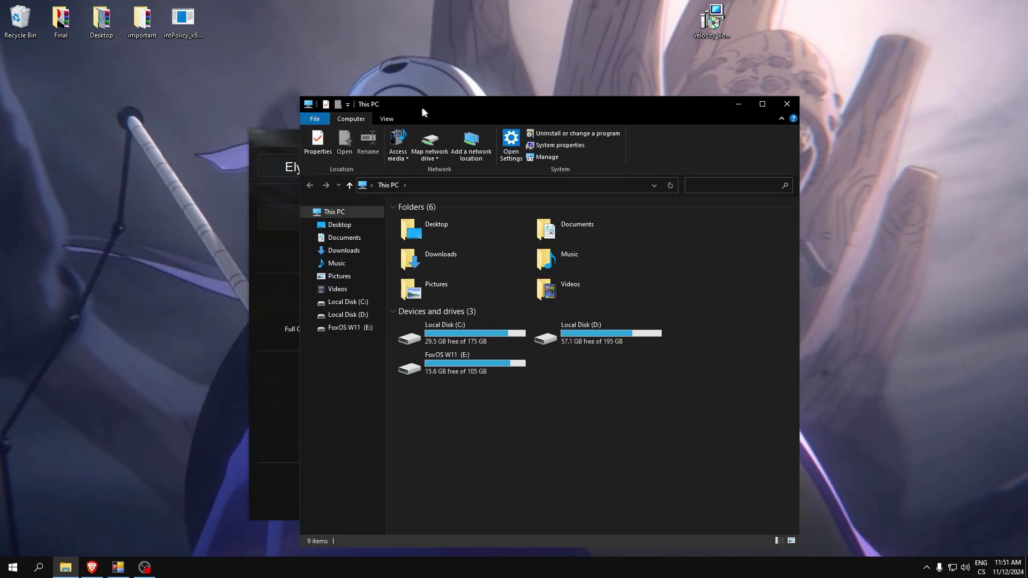
pyautogui.click(794, 98)
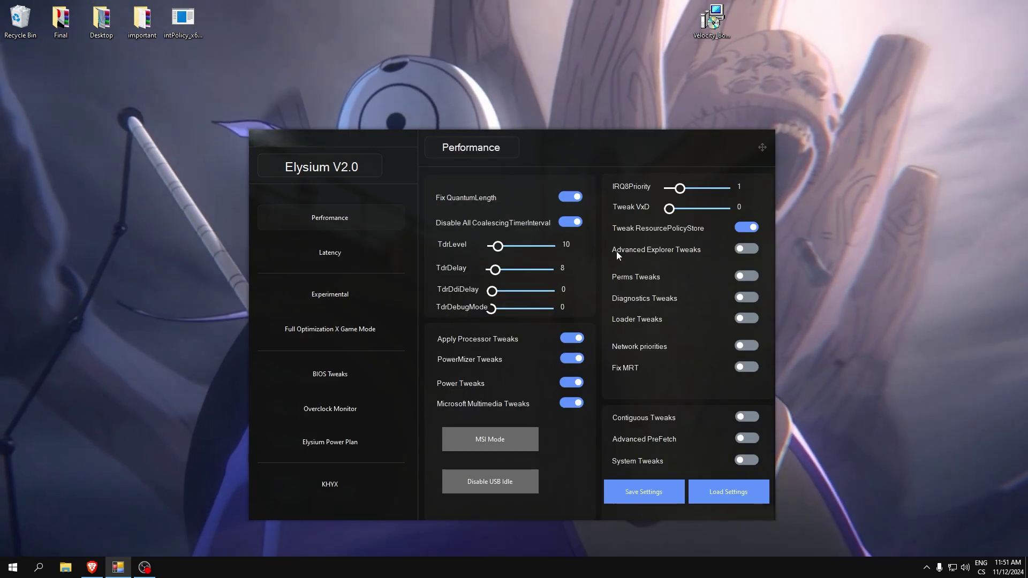
# Enable Advanced Explorer Tweaks, Perms Tweaks, Diagnostics Tweaks and Loader Tweaks
pyautogui.click(747, 249)
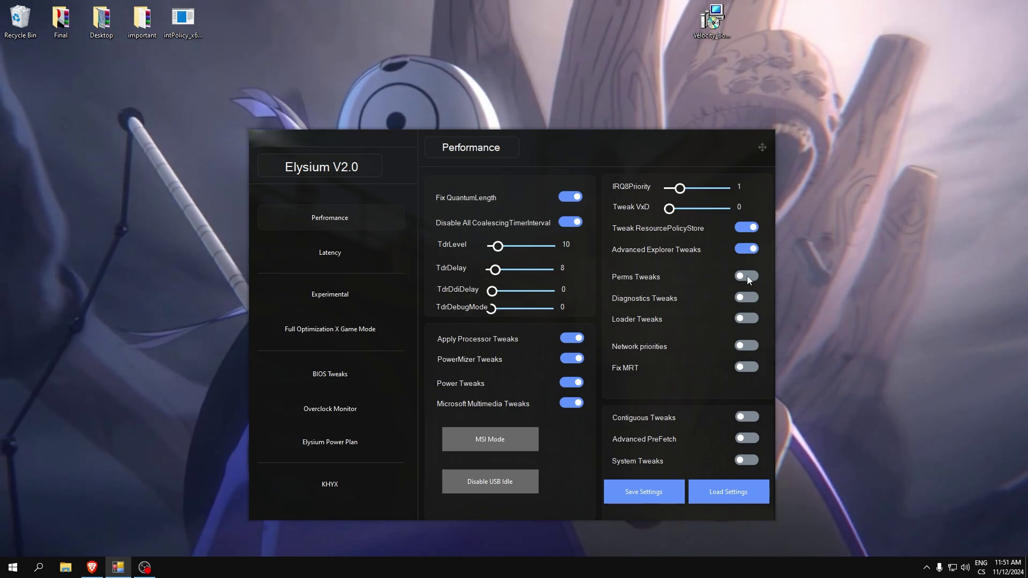
pyautogui.click(748, 275)
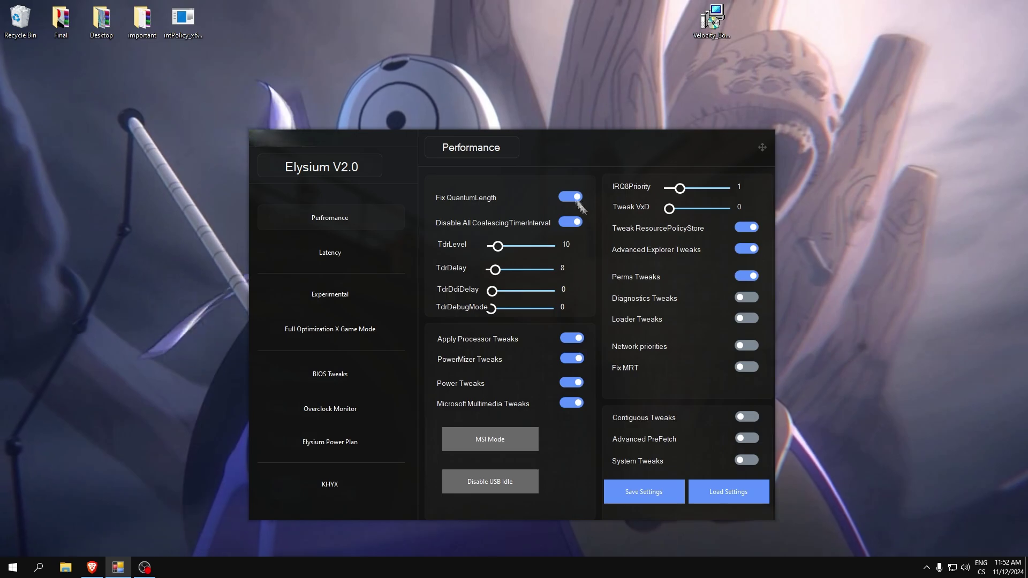
pyautogui.moveTo(413, 140); pyautogui.dragTo(415, 142)
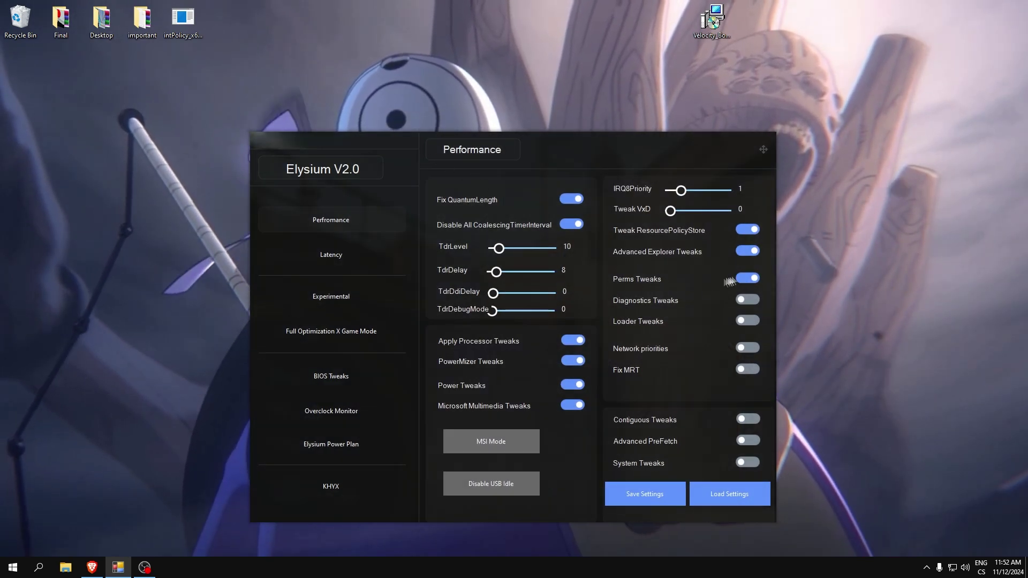
pyautogui.click(743, 301)
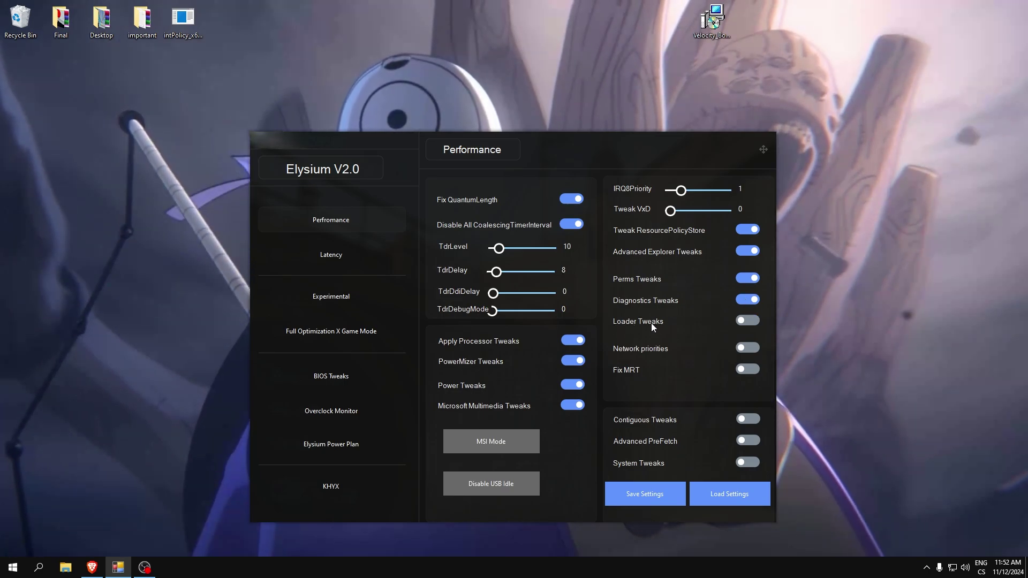
pyautogui.click(748, 320)
pyautogui.moveTo(586, 148)
pyautogui.mouseDown()
pyautogui.moveTo(608, 154)
pyautogui.moveTo(581, 141)
pyautogui.mouseUp()
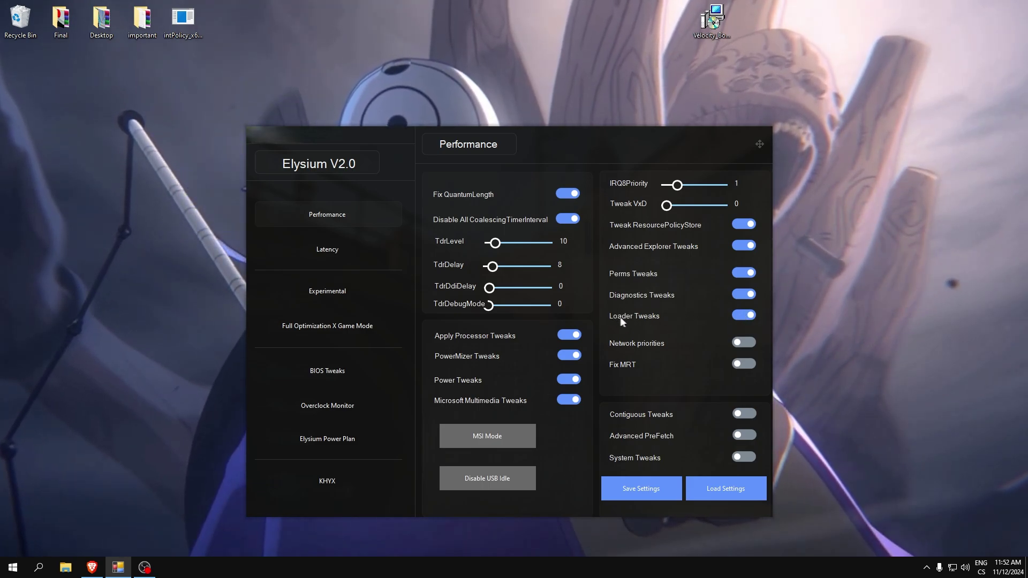
# Enable Network priorities, Fix MRT, Contiguous Tweaks and Advanced PreFetch
pyautogui.click(741, 343)
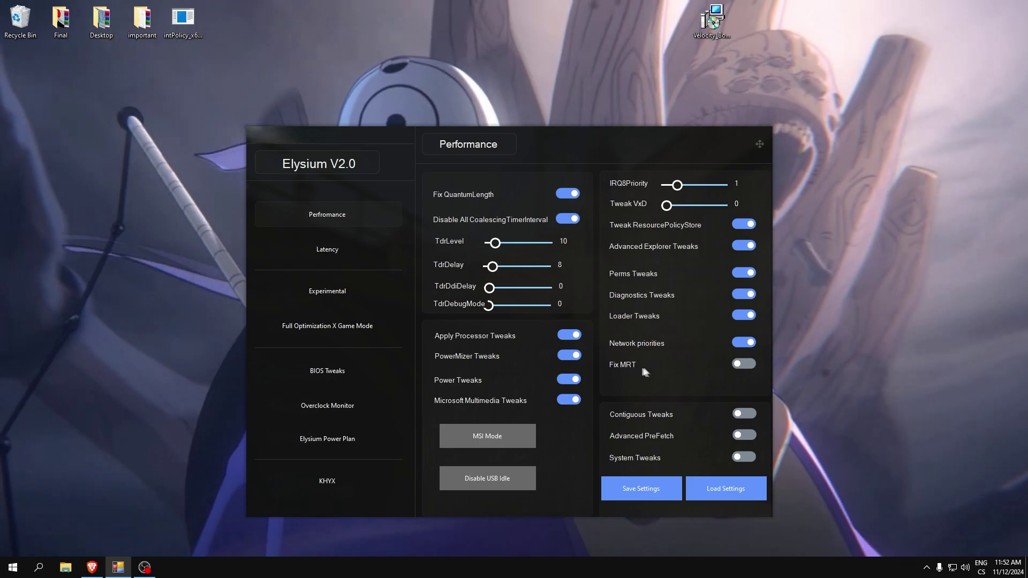
pyautogui.click(743, 364)
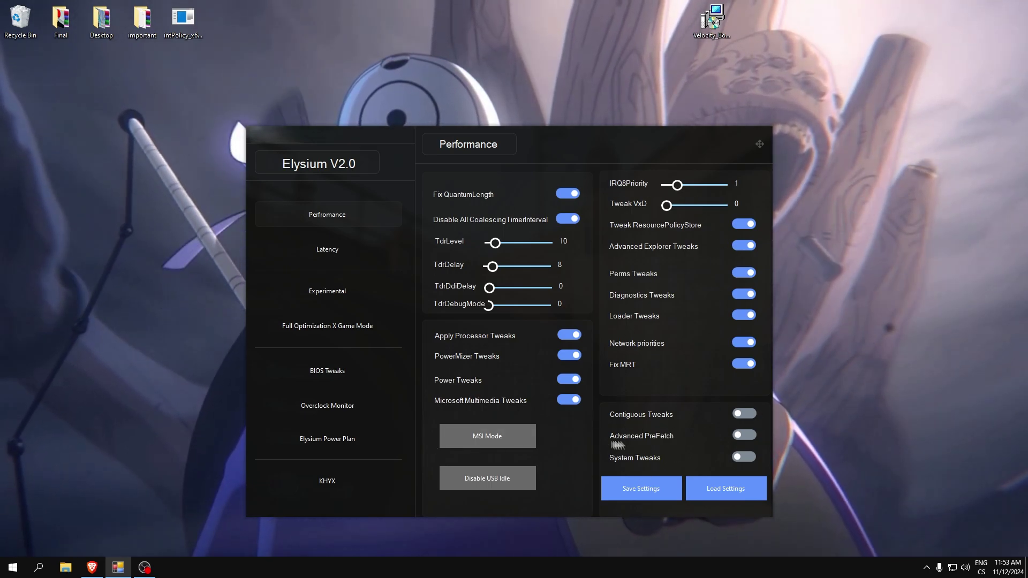
pyautogui.click(750, 413)
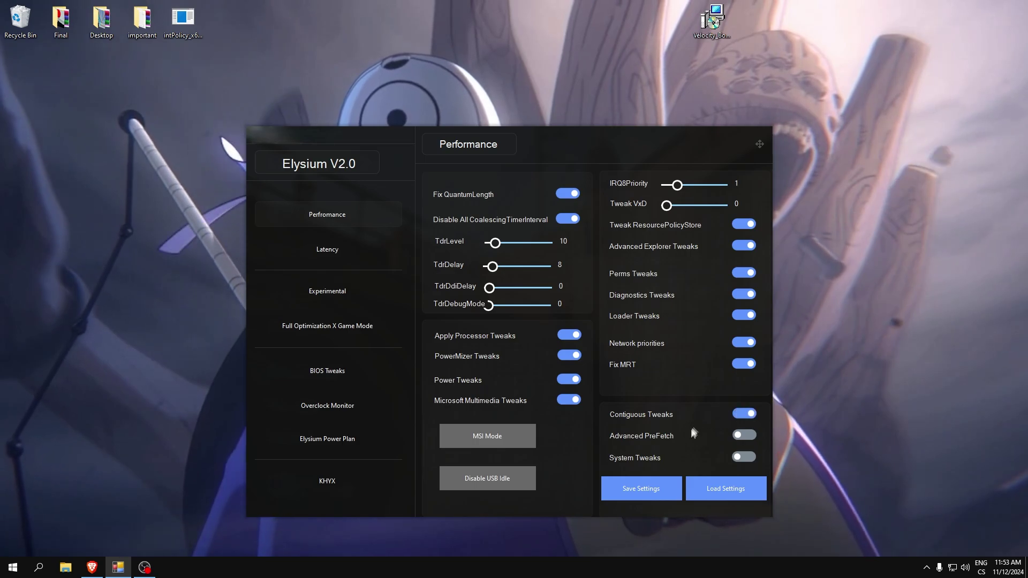
pyautogui.click(747, 435)
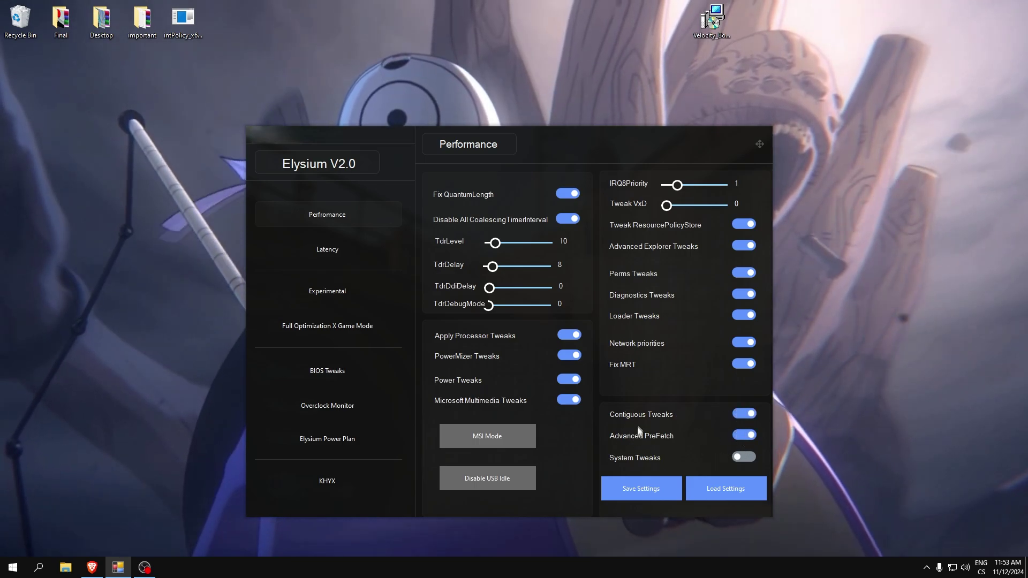
# Enable System Tweaks and run the MSI Mode and Disable USB Idle actions
pyautogui.click(742, 456)
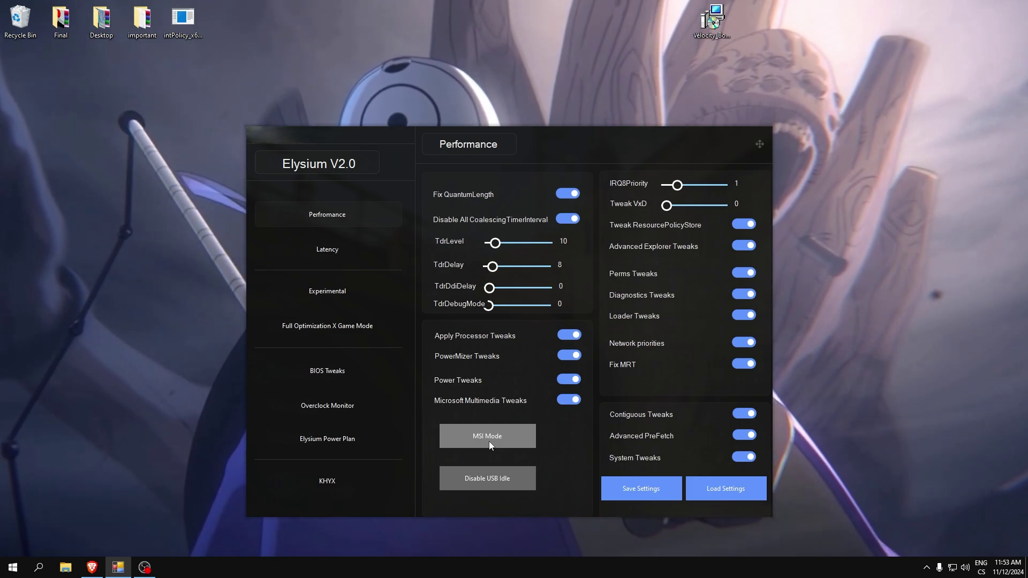
pyautogui.click(488, 442)
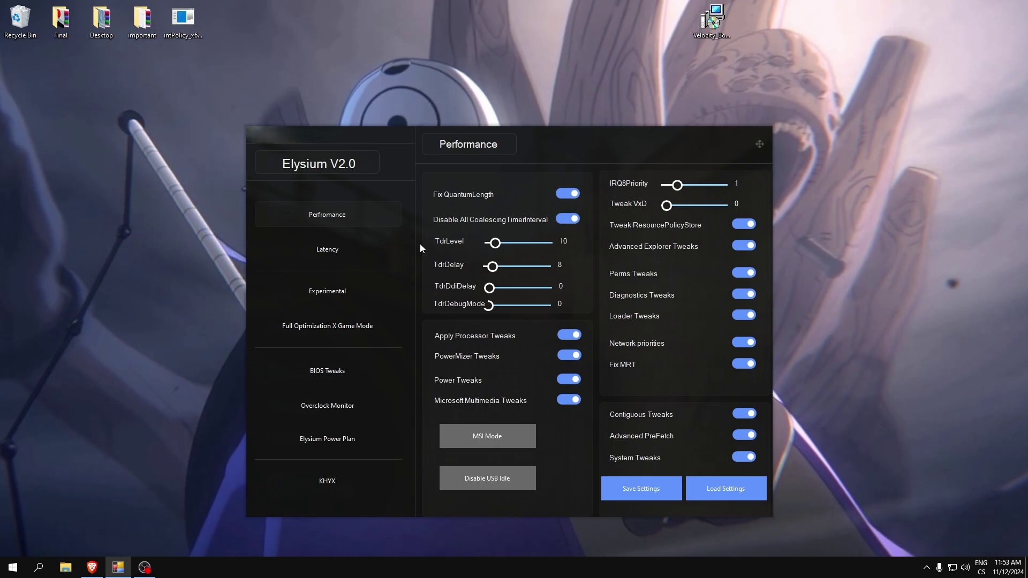
pyautogui.click(509, 481)
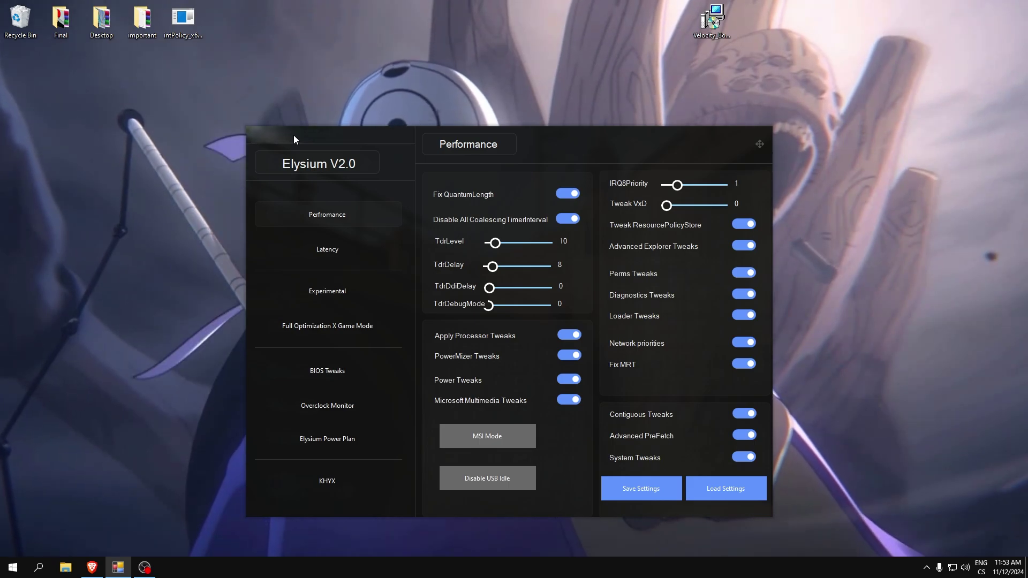
# On the Latency page, set LMT to 2500, Clock Rate to its slider maximum, SystemInterval to 10 and DebugPollInterval to 1000
pyautogui.click(328, 251)
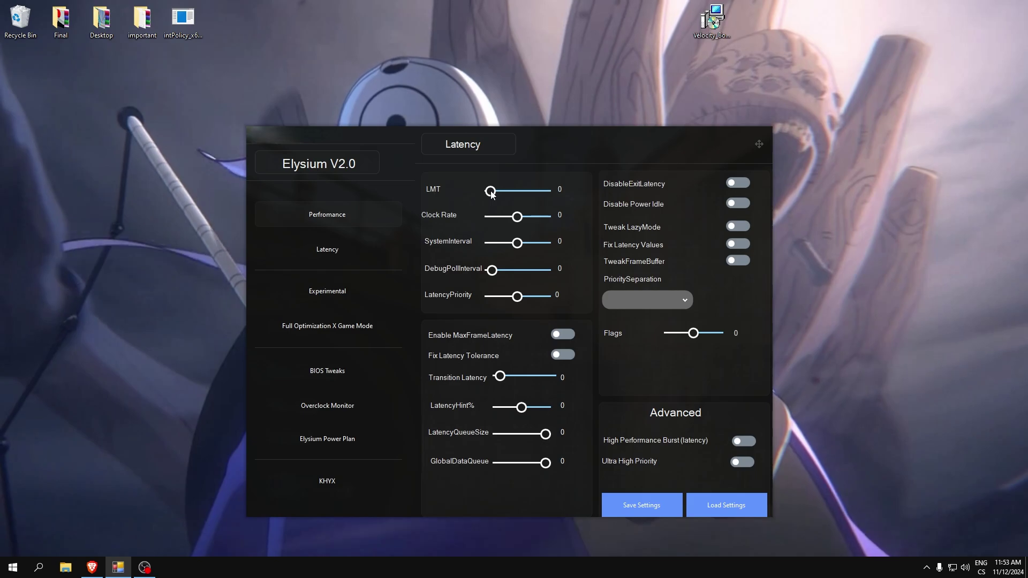
pyautogui.moveTo(494, 191); pyautogui.dragTo(552, 192)
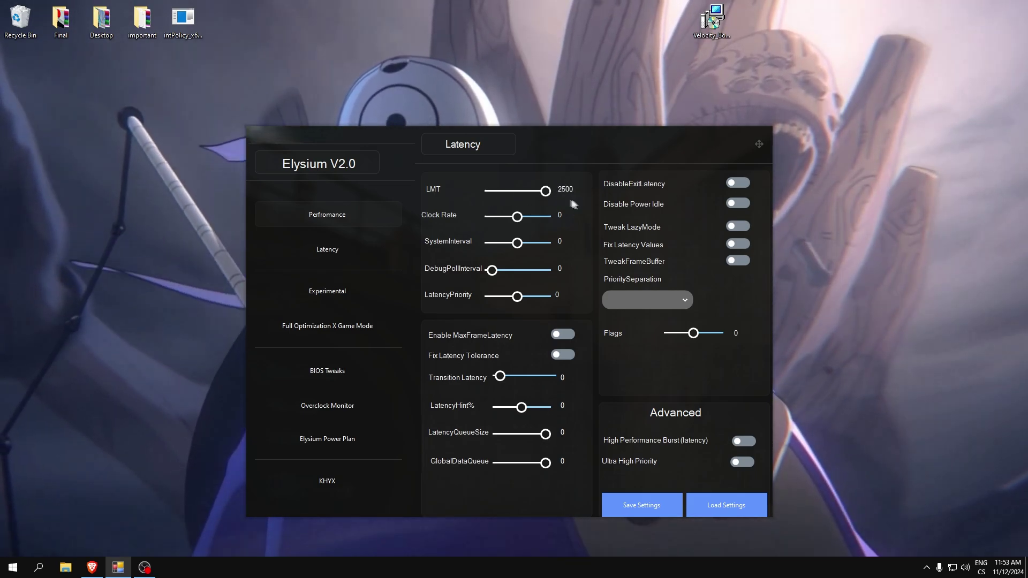
pyautogui.moveTo(551, 220)
pyautogui.mouseDown()
pyautogui.moveTo(516, 220)
pyautogui.moveTo(547, 227)
pyautogui.mouseUp()
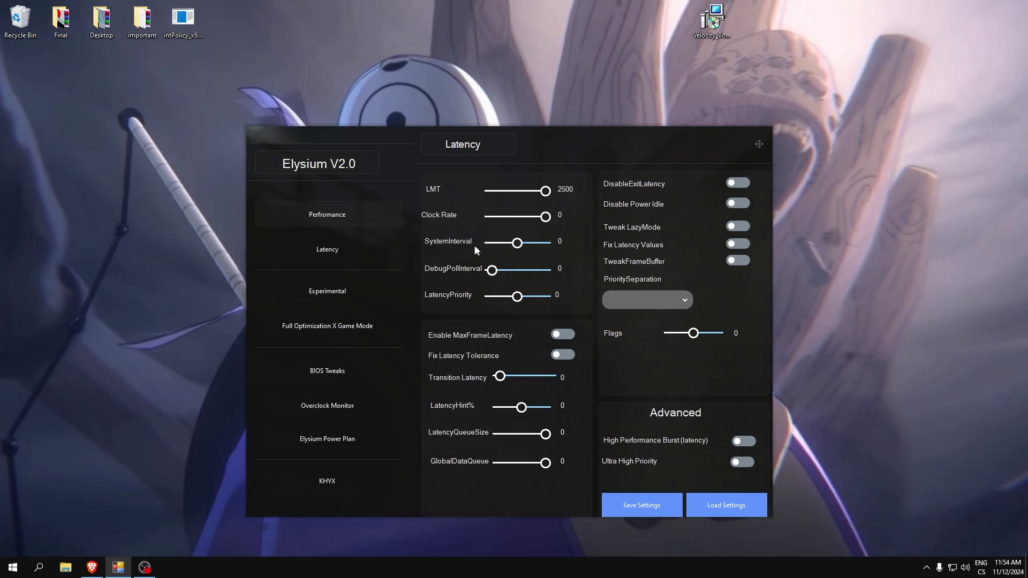
pyautogui.moveTo(520, 245)
pyautogui.mouseDown()
pyautogui.moveTo(502, 245)
pyautogui.moveTo(519, 248)
pyautogui.mouseUp()
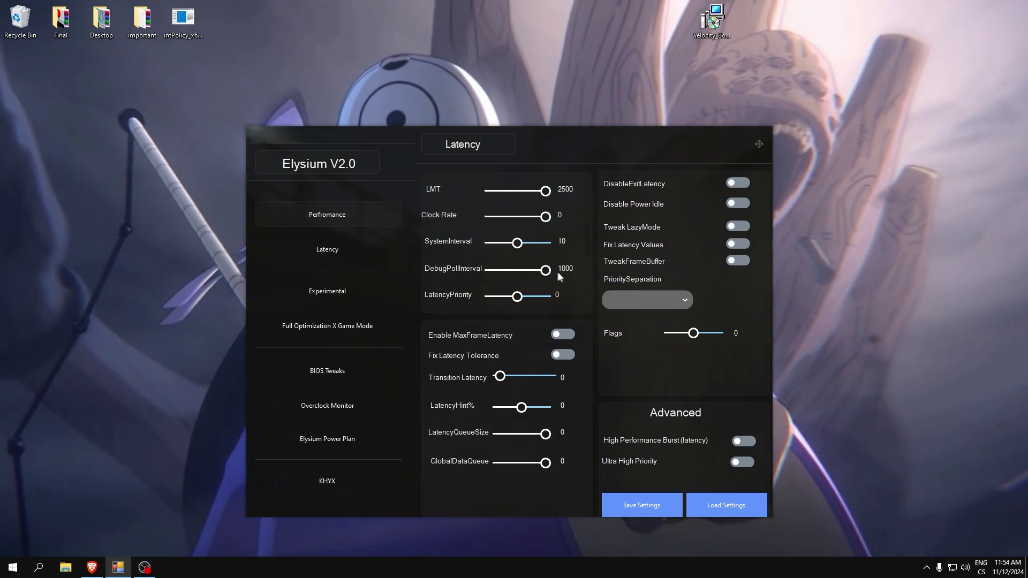
# Adjust the LatencyPriority slider and set it to 6
pyautogui.moveTo(519, 299); pyautogui.dragTo(553, 302)
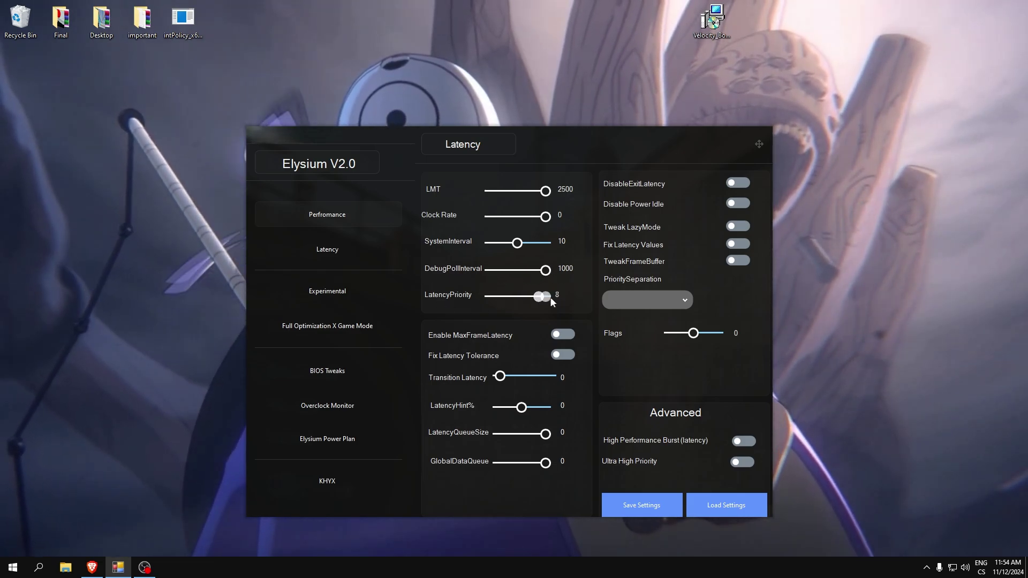
pyautogui.moveTo(489, 298); pyautogui.dragTo(517, 302)
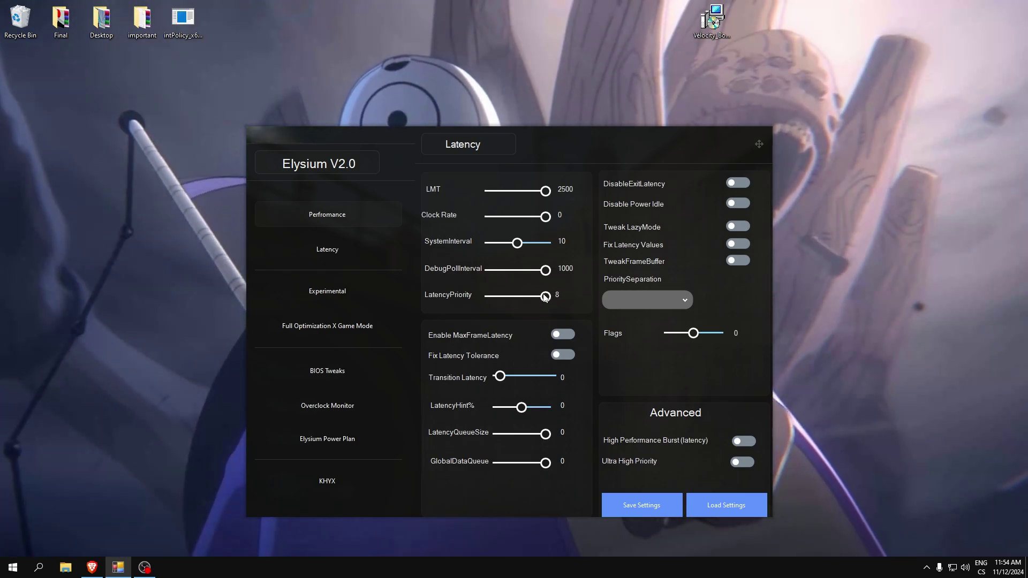
pyautogui.moveTo(529, 299); pyautogui.dragTo(538, 299)
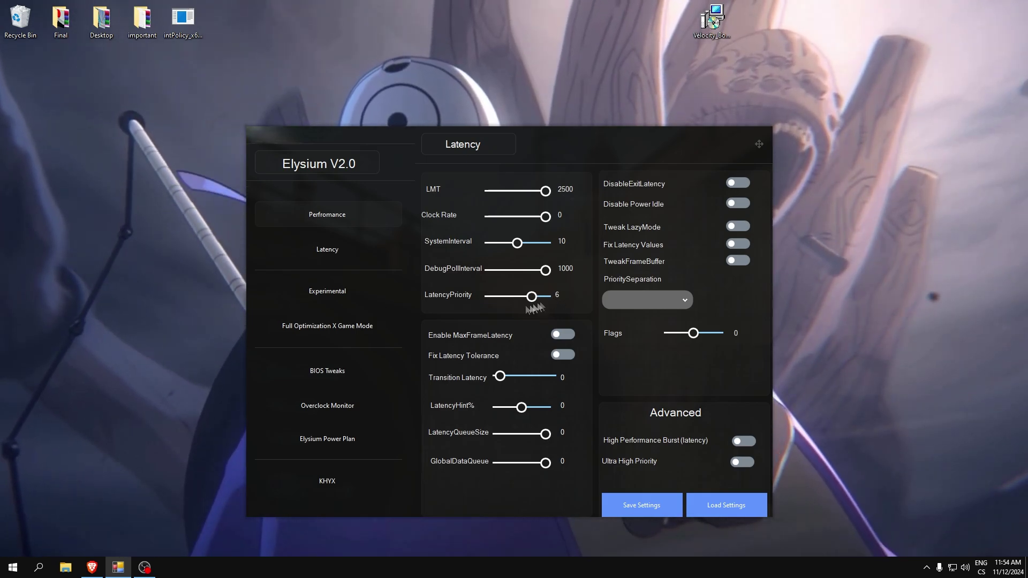
# Enable MaxFrameLatency and Fix Latency Tolerance, and set Transition Latency to 1 and LatencyHint% to 100
pyautogui.click(557, 335)
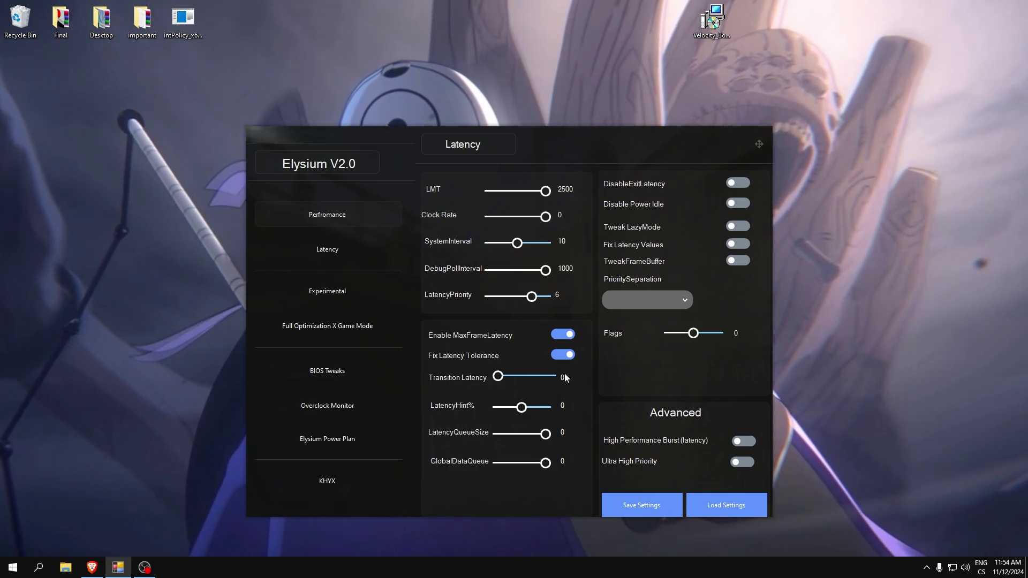
pyautogui.scroll(1, 564, 374)
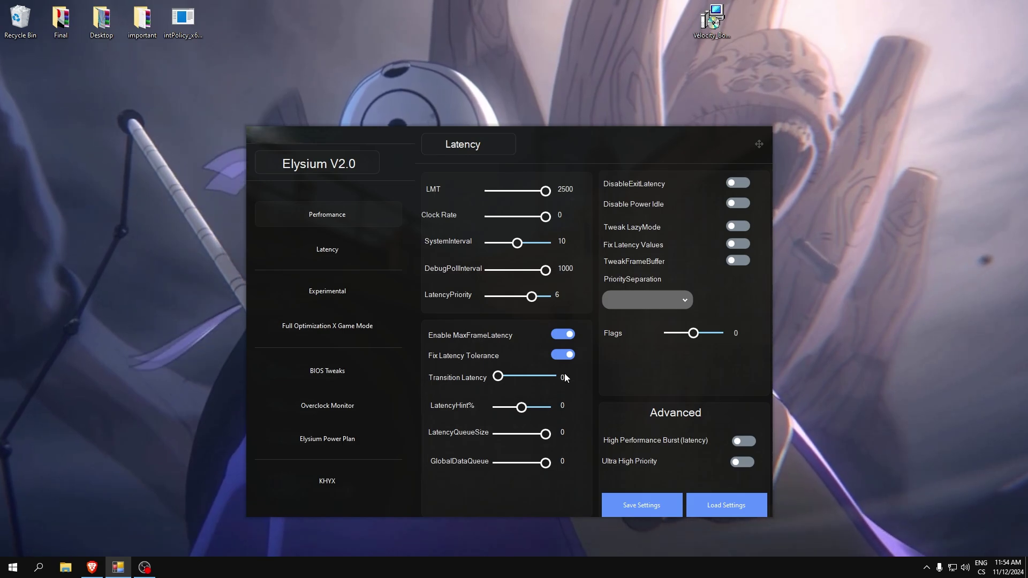
pyautogui.press('Right')
pyautogui.press('Right')
pyautogui.press('Right')
pyautogui.press('Right')
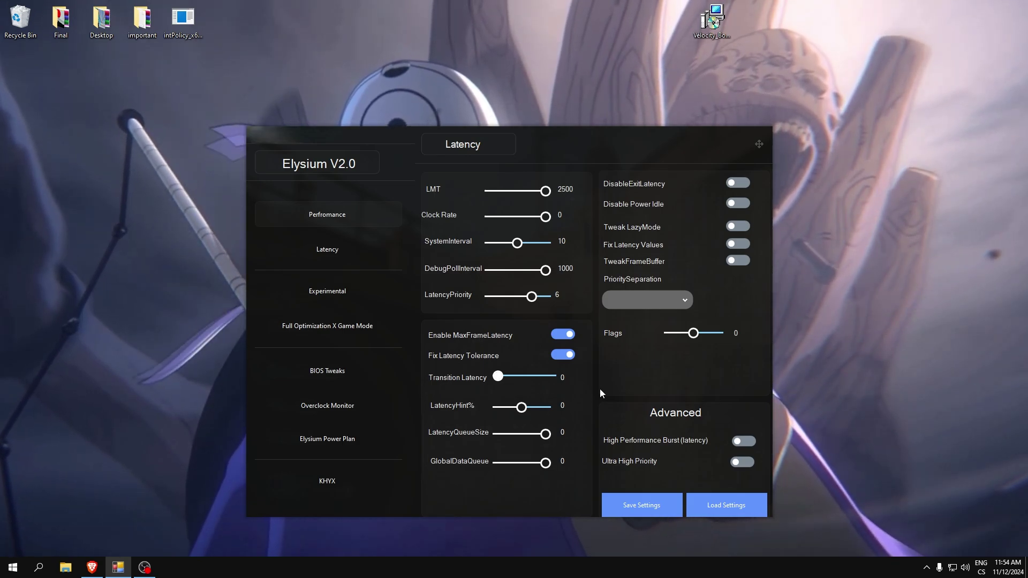
pyautogui.press('Right')
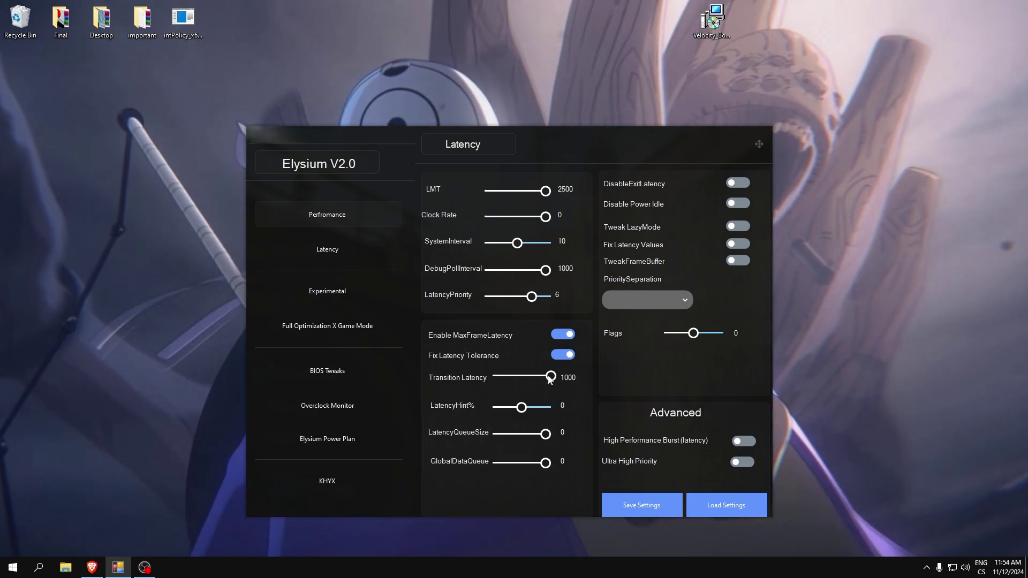
pyautogui.press('Left')
pyautogui.moveTo(538, 382); pyautogui.dragTo(541, 381)
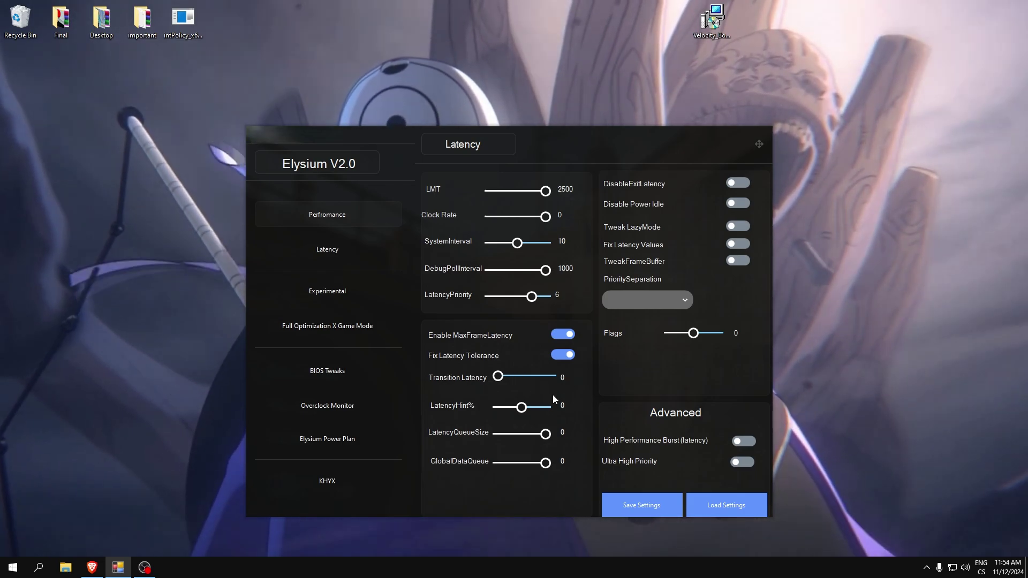
pyautogui.press('Right')
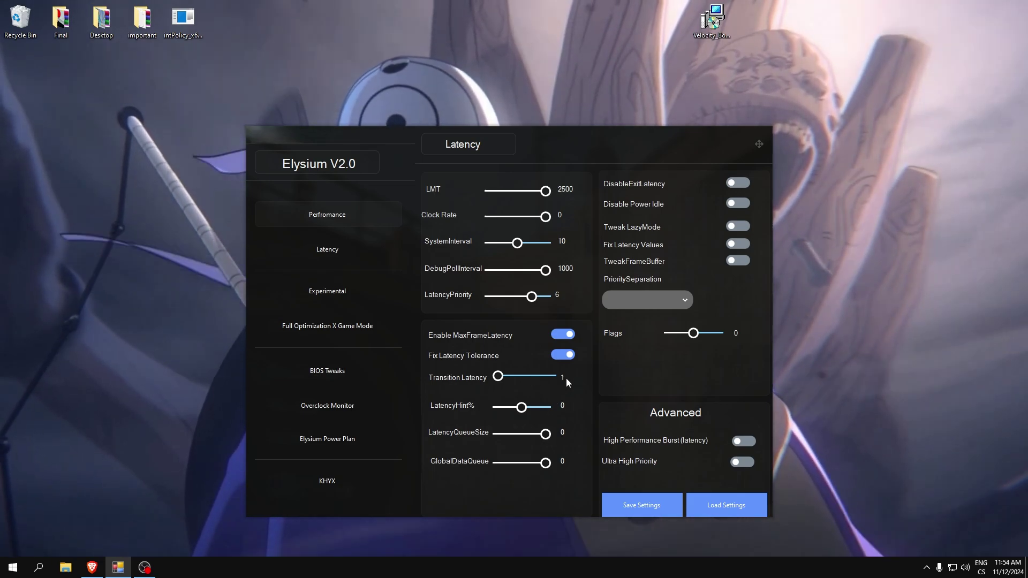
pyautogui.press('Left')
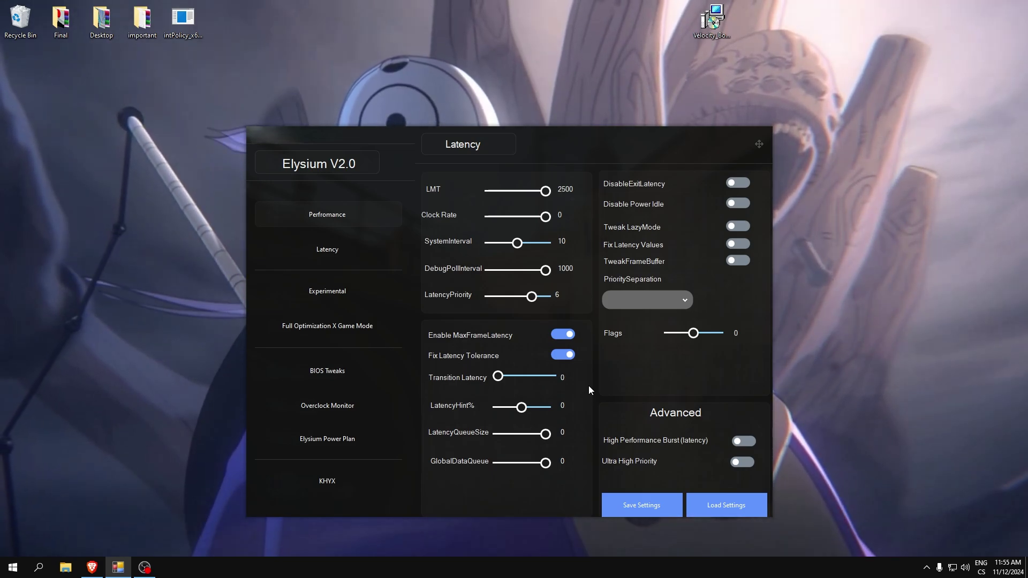
pyautogui.press('Right')
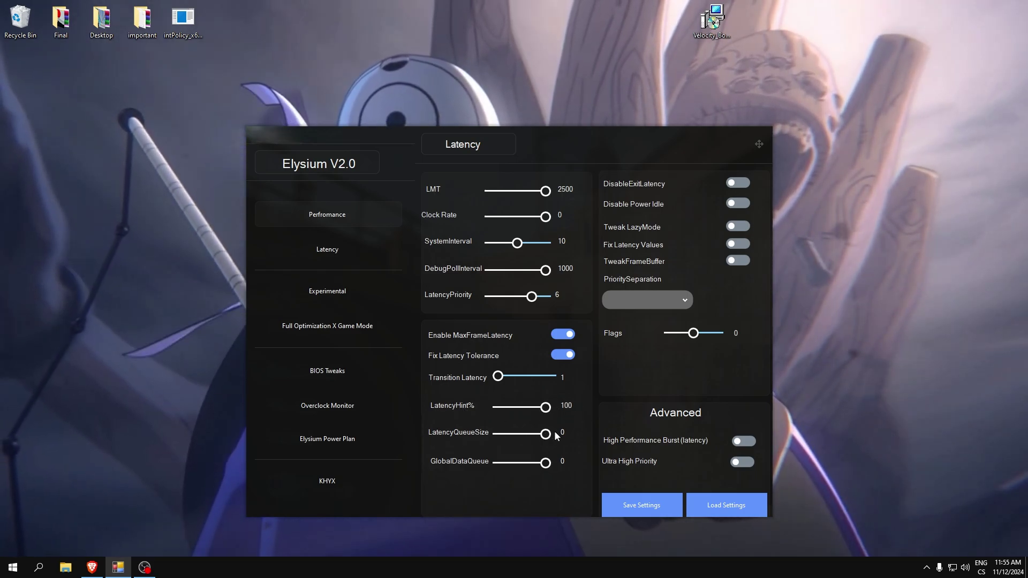
# Set both LatencyQueueSize and GlobalDataQueue to 10
pyautogui.moveTo(512, 439); pyautogui.dragTo(502, 439)
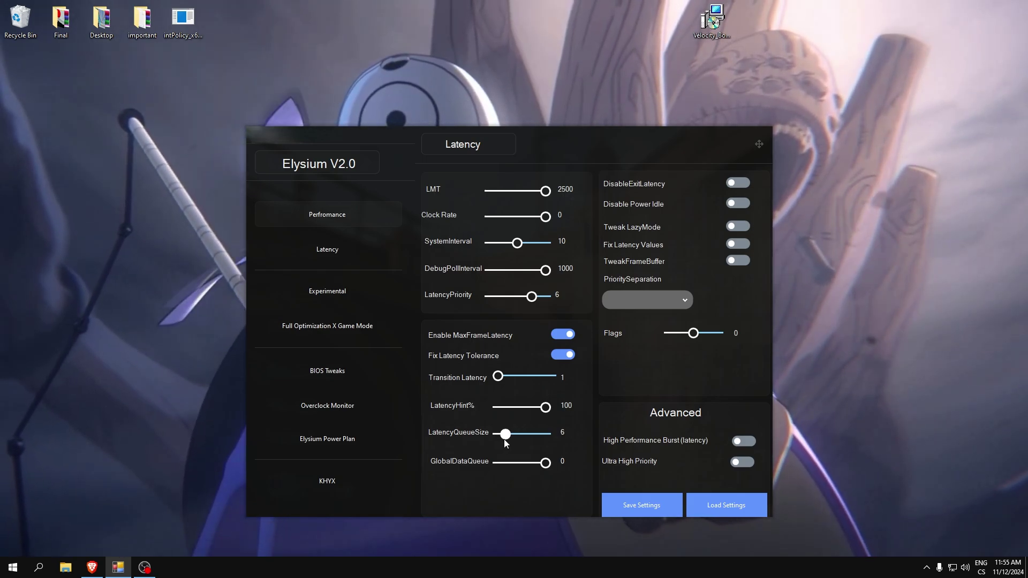
pyautogui.moveTo(503, 439); pyautogui.dragTo(510, 440)
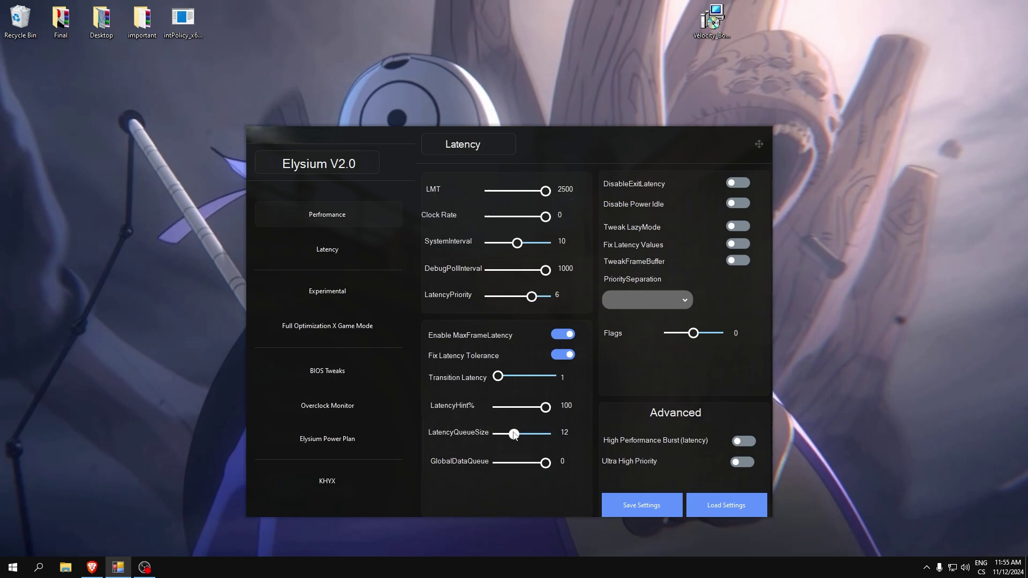
pyautogui.moveTo(514, 435); pyautogui.dragTo(518, 434)
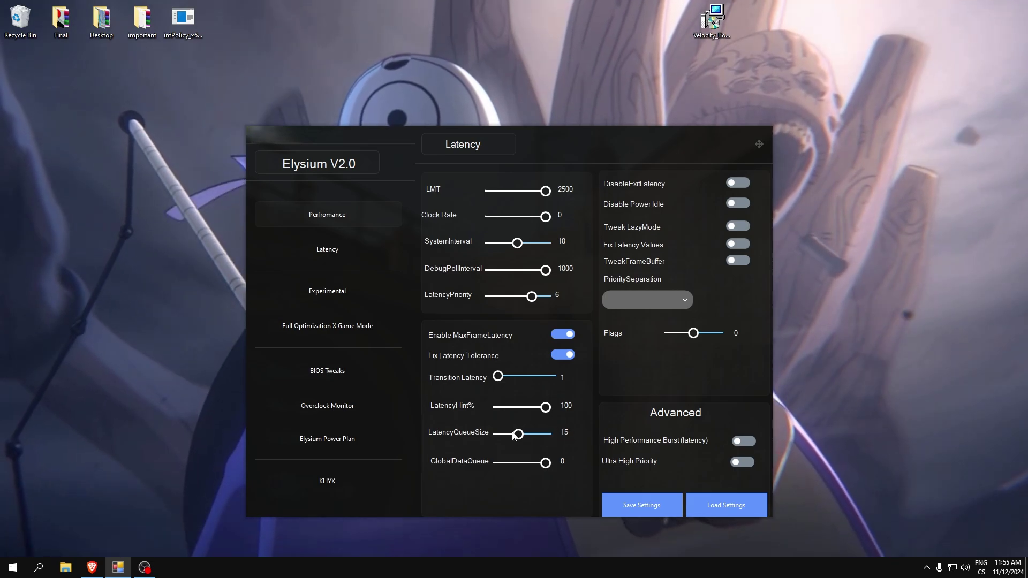
pyautogui.moveTo(512, 435); pyautogui.dragTo(511, 435)
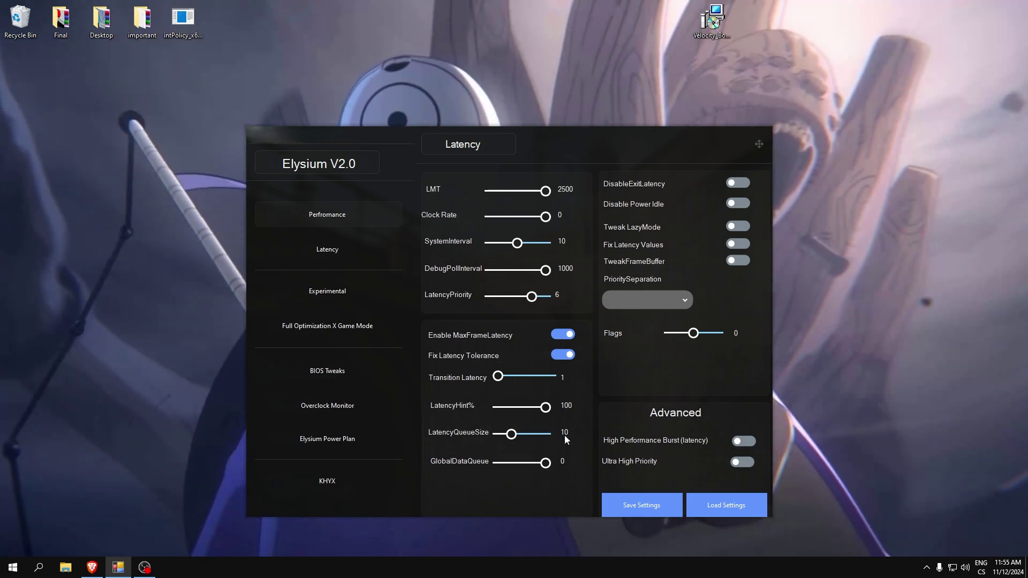
pyautogui.moveTo(512, 433); pyautogui.dragTo(505, 435)
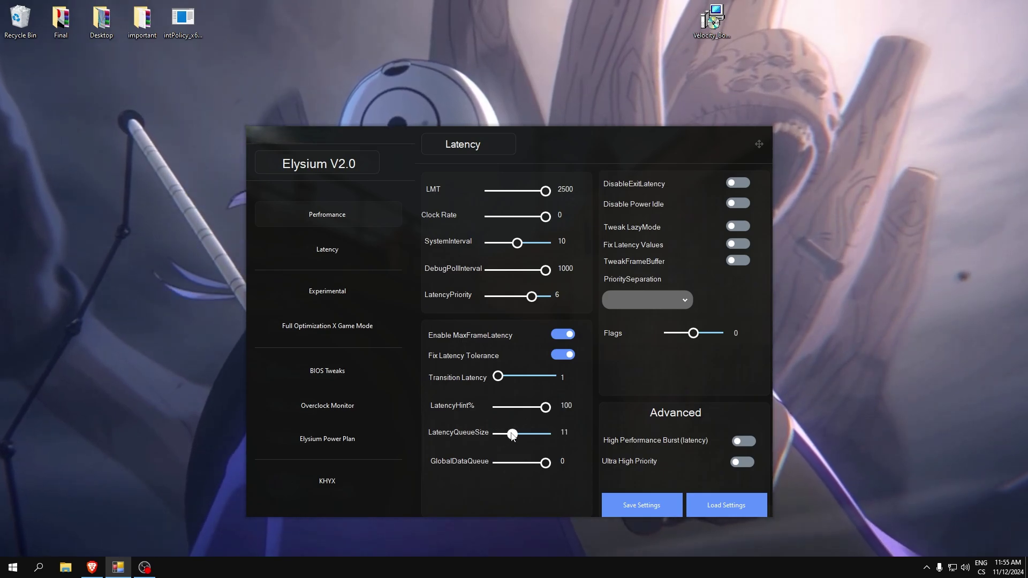
pyautogui.moveTo(512, 436)
pyautogui.mouseDown()
pyautogui.moveTo(522, 435)
pyautogui.moveTo(509, 445)
pyautogui.mouseUp()
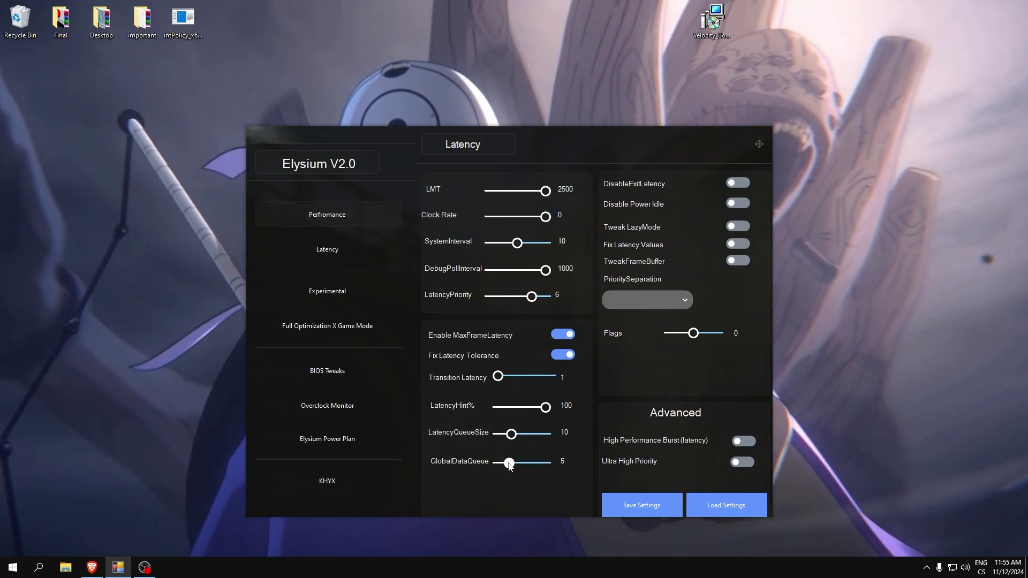
pyautogui.moveTo(509, 463); pyautogui.dragTo(520, 464)
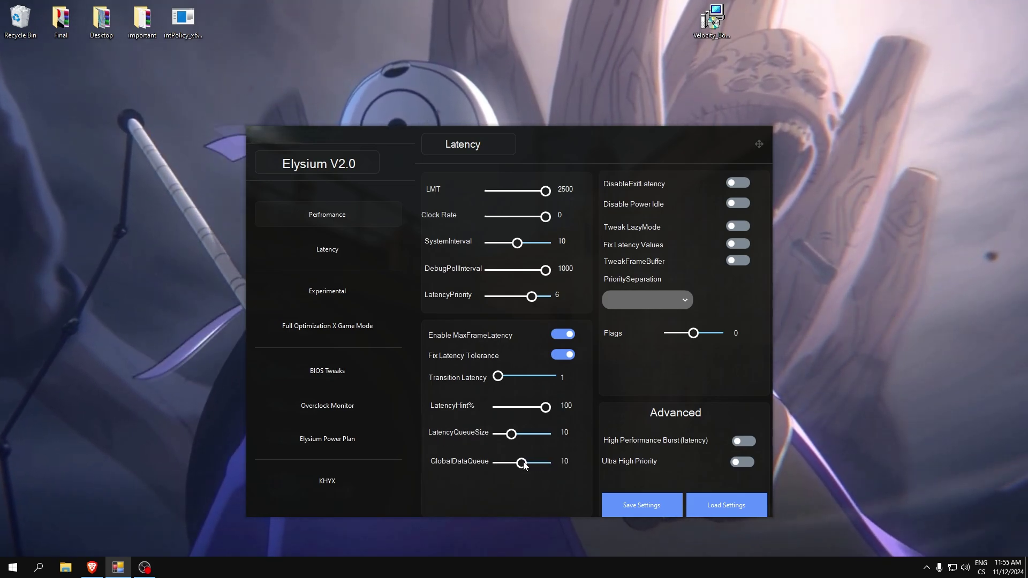
# Enable DisableExitLatency, Disable Power Idle, Tweak LazyMode, Fix Latency Values and TweakFrameBuffer
pyautogui.click(739, 183)
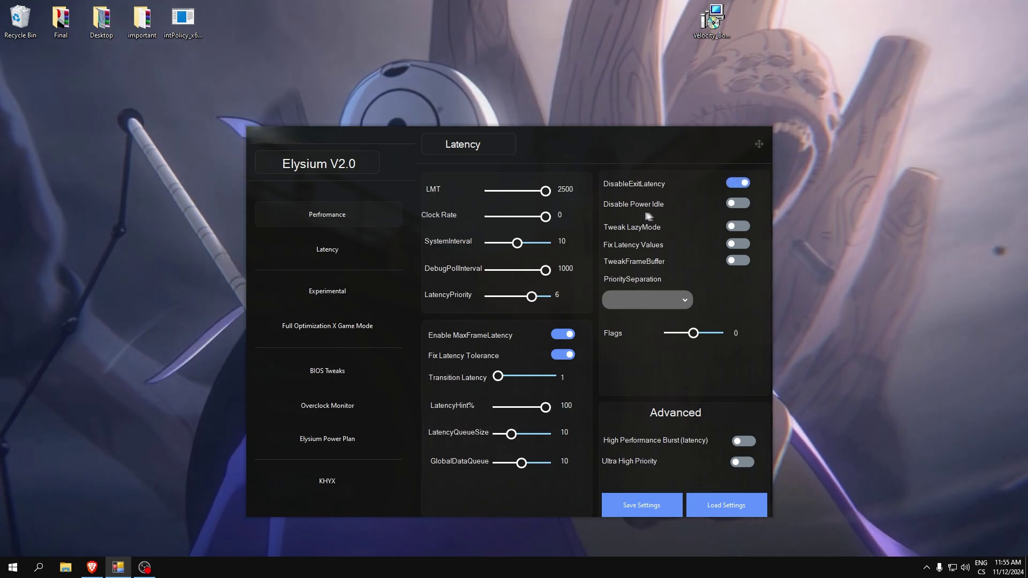
pyautogui.click(738, 203)
pyautogui.click(739, 227)
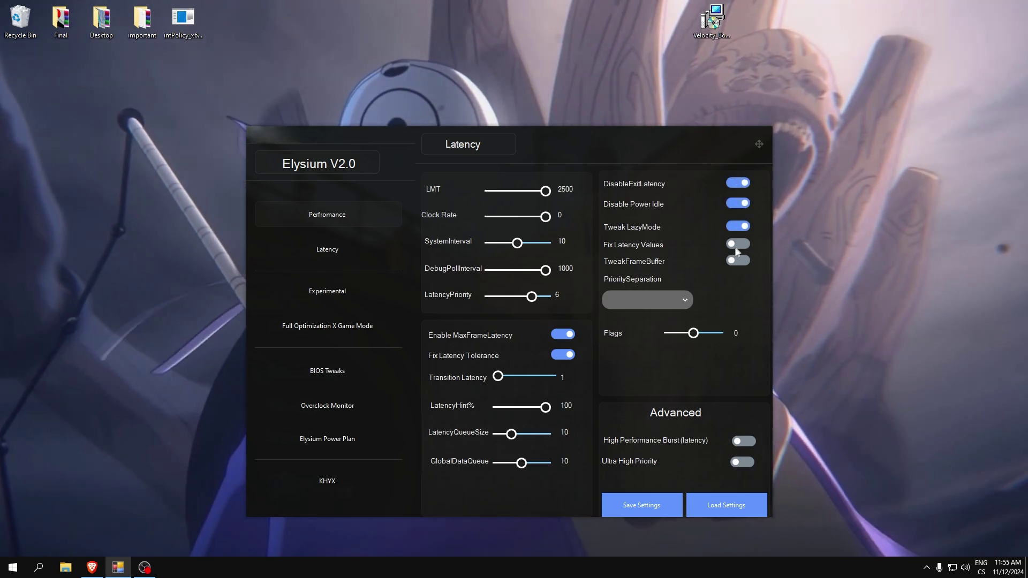
pyautogui.click(739, 244)
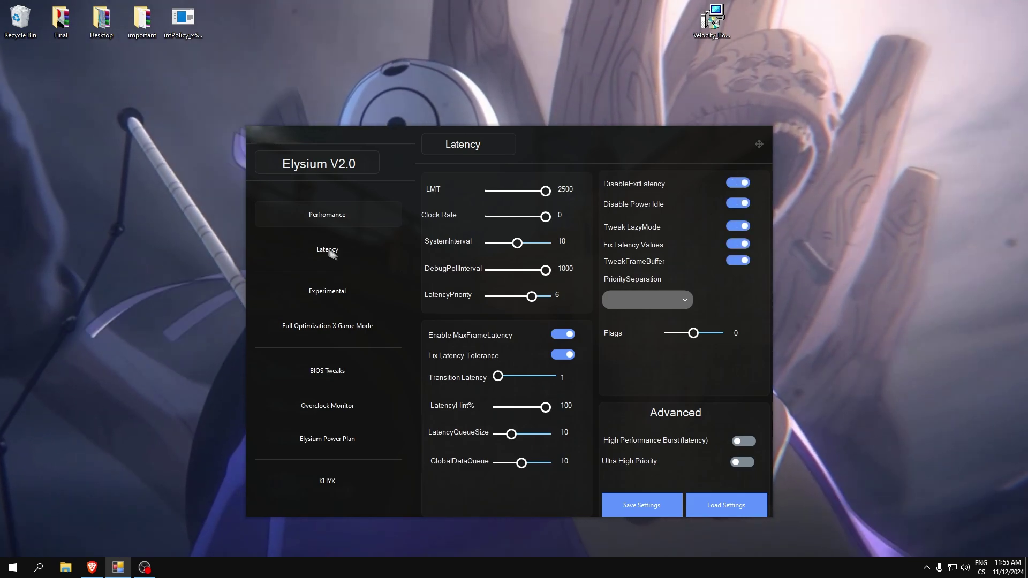
# Go through the Lowest Latency, Moderate and Performance options of PrioritySeparation and set it to Performance
pyautogui.click(667, 296)
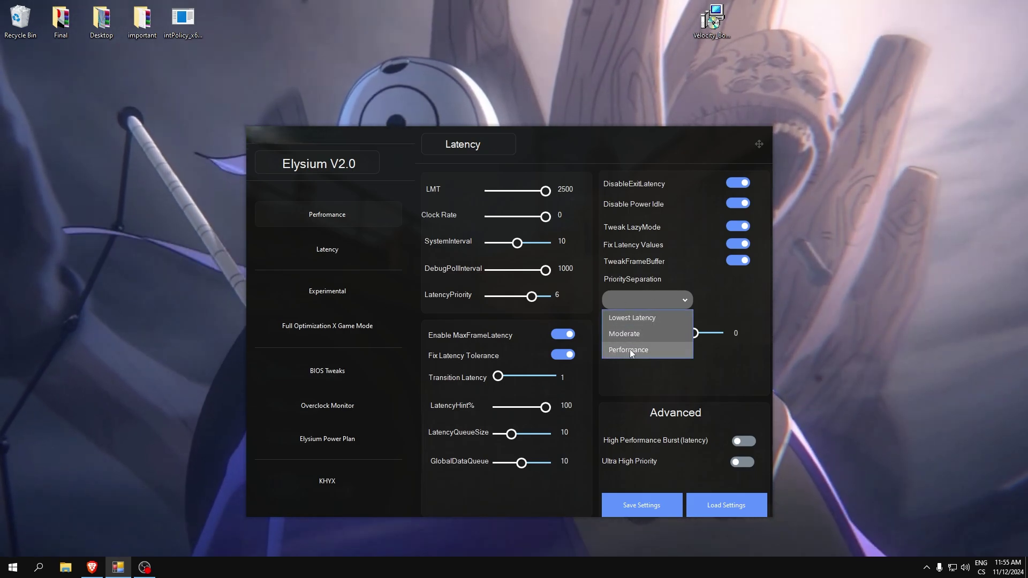
pyautogui.click(629, 318)
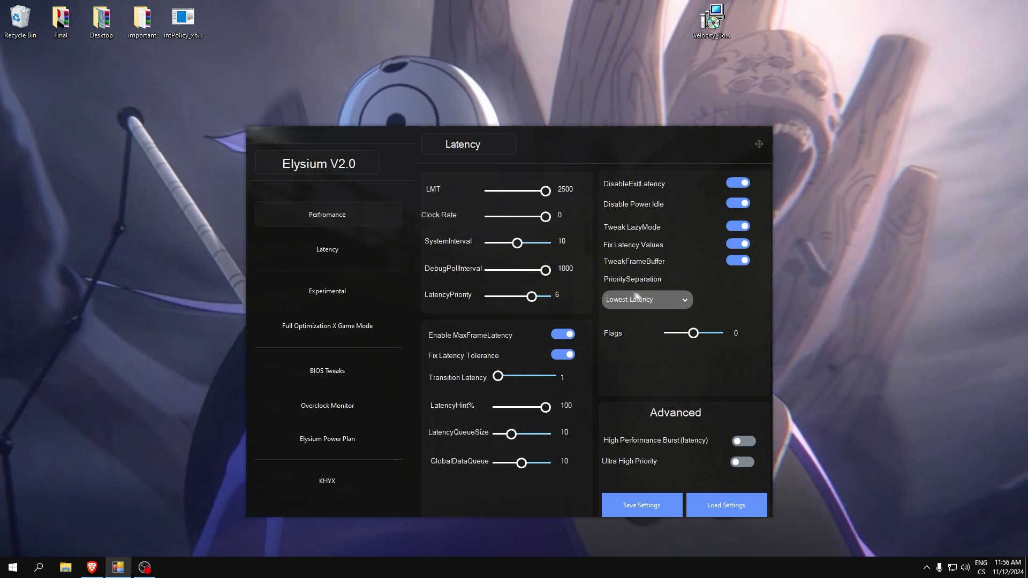
pyautogui.click(628, 302)
pyautogui.click(631, 351)
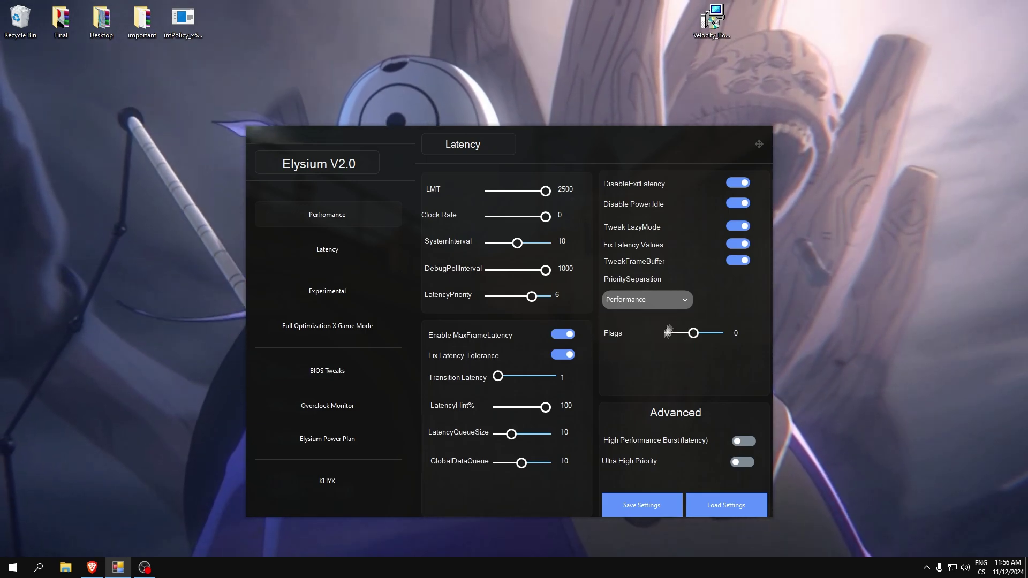
pyautogui.click(637, 297)
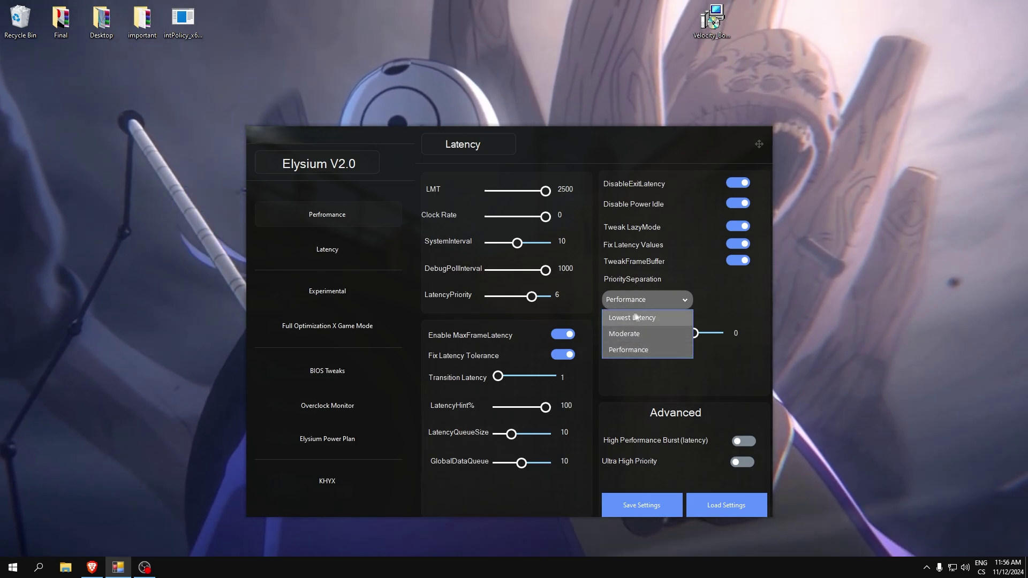
pyautogui.click(625, 333)
pyautogui.click(638, 298)
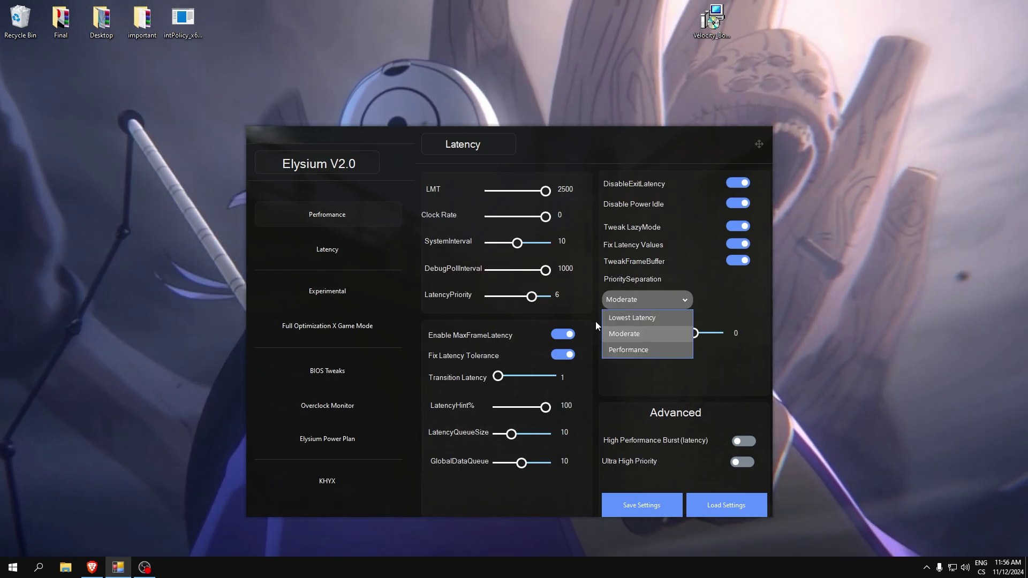
pyautogui.click(636, 318)
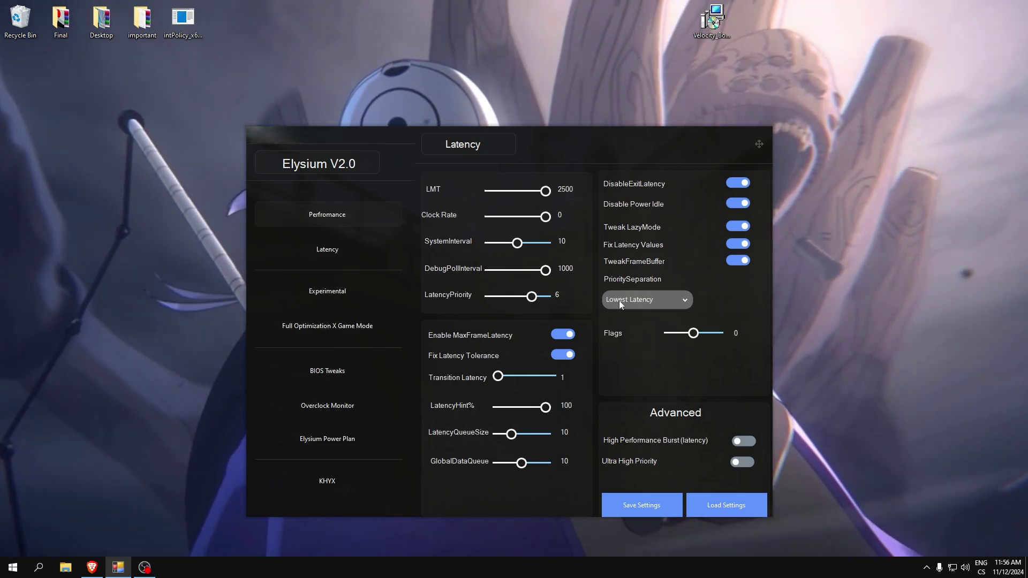
pyautogui.click(619, 300)
pyautogui.click(619, 344)
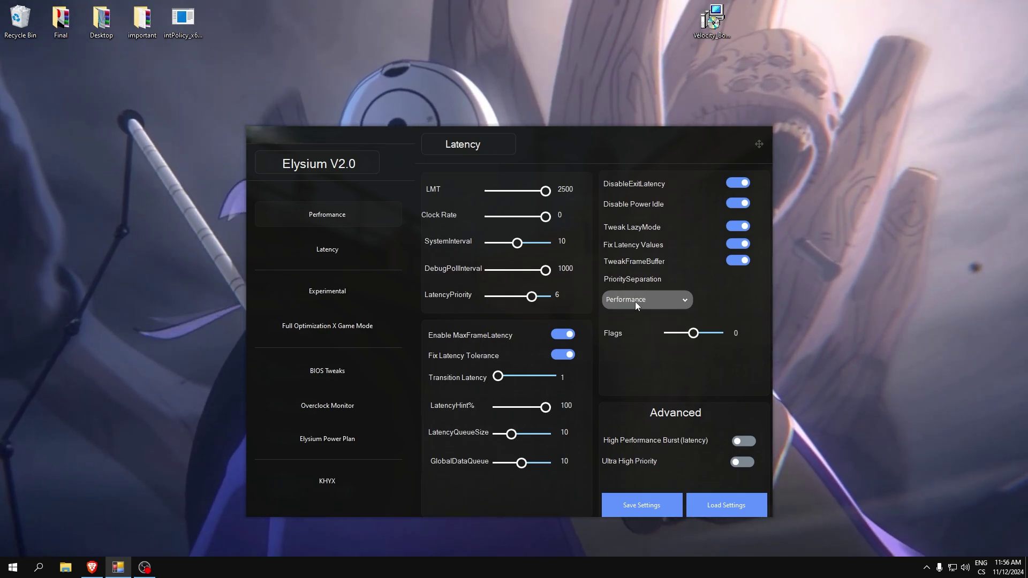
# Set PrioritySeparation to Lowest Latency and Flags to 0 in the Latency settings
pyautogui.click(635, 301)
pyautogui.click(621, 318)
pyautogui.click(694, 333)
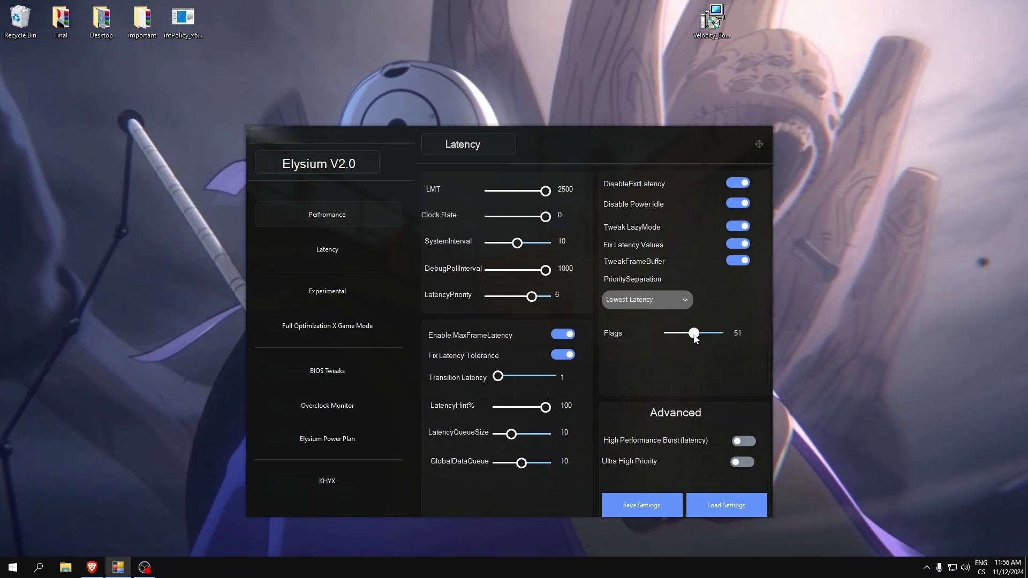
pyautogui.moveTo(694, 333); pyautogui.dragTo(635, 332)
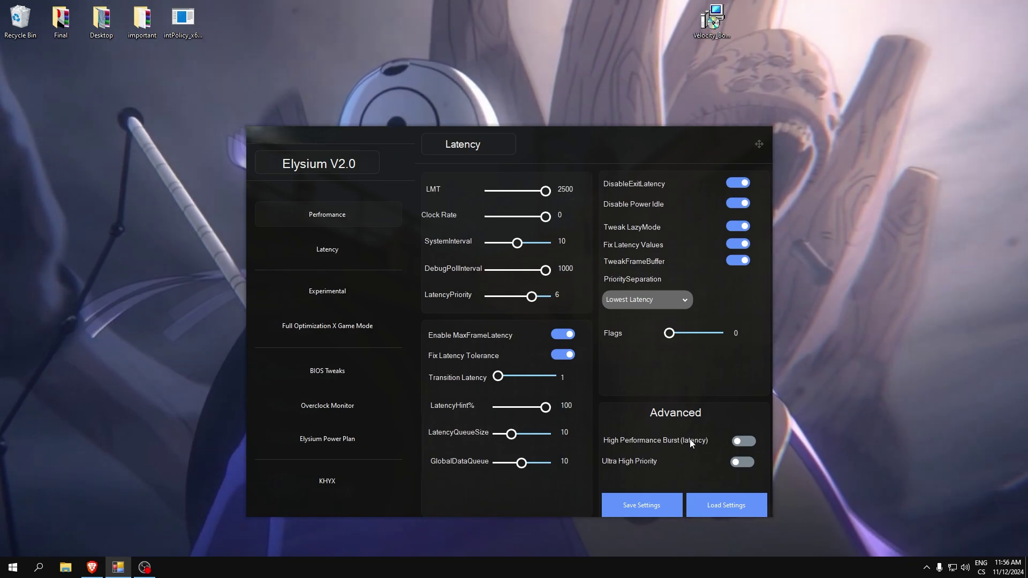
# Enable High Performance Burst (latency) and Ultra High Priority in the Advanced latency section
pyautogui.click(744, 442)
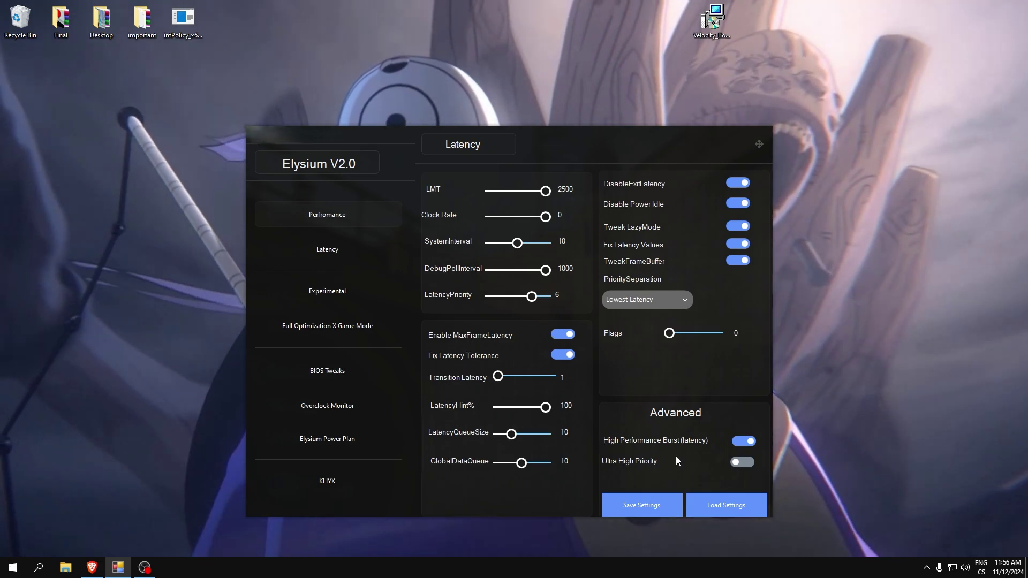
pyautogui.click(743, 461)
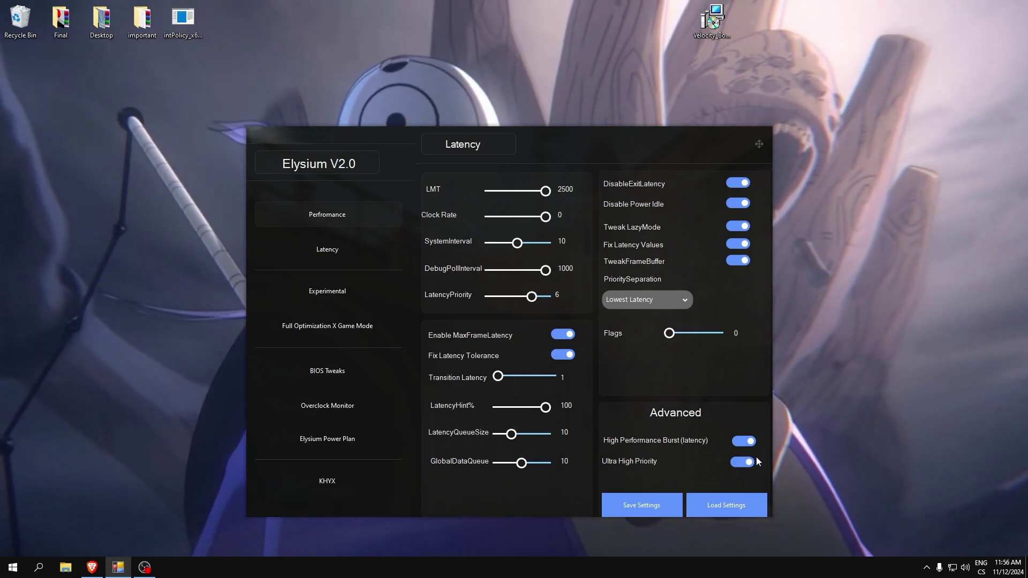
pyautogui.click(749, 462)
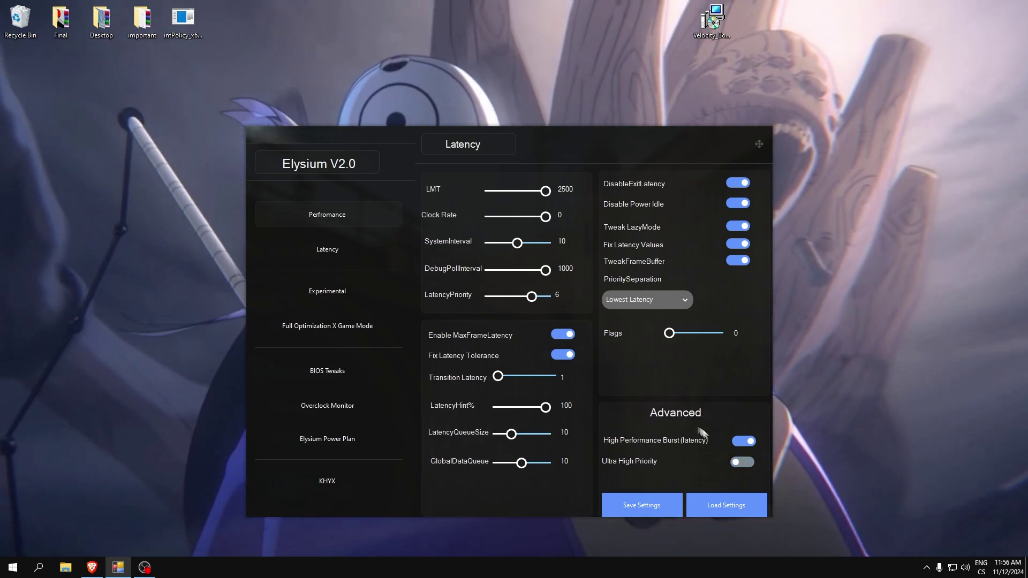
pyautogui.click(743, 462)
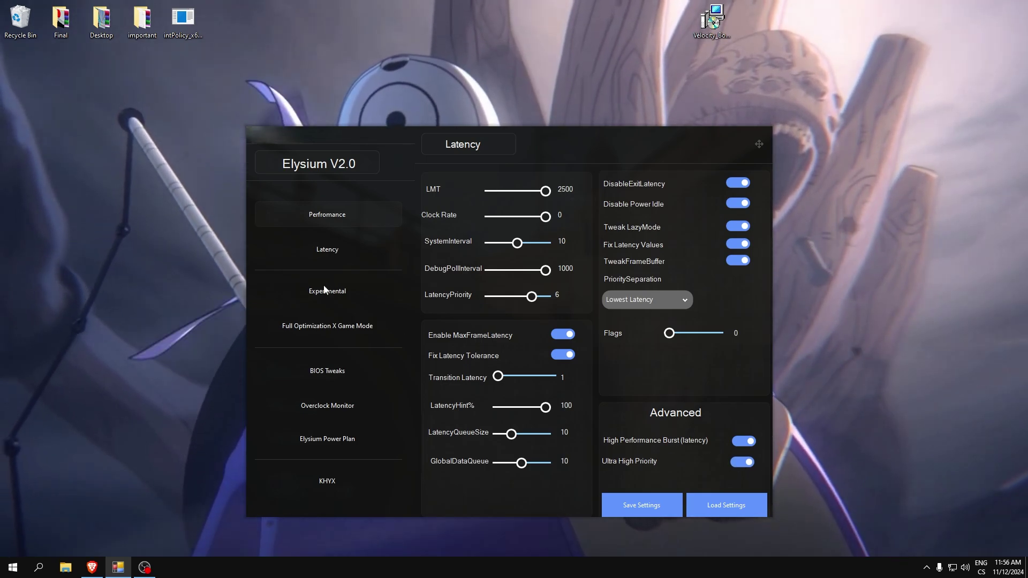
# In the Experimental settings, set TcpipSize to 64 and PPM Size, USBHUB Size and NetPowerIdle to 100
pyautogui.click(325, 290)
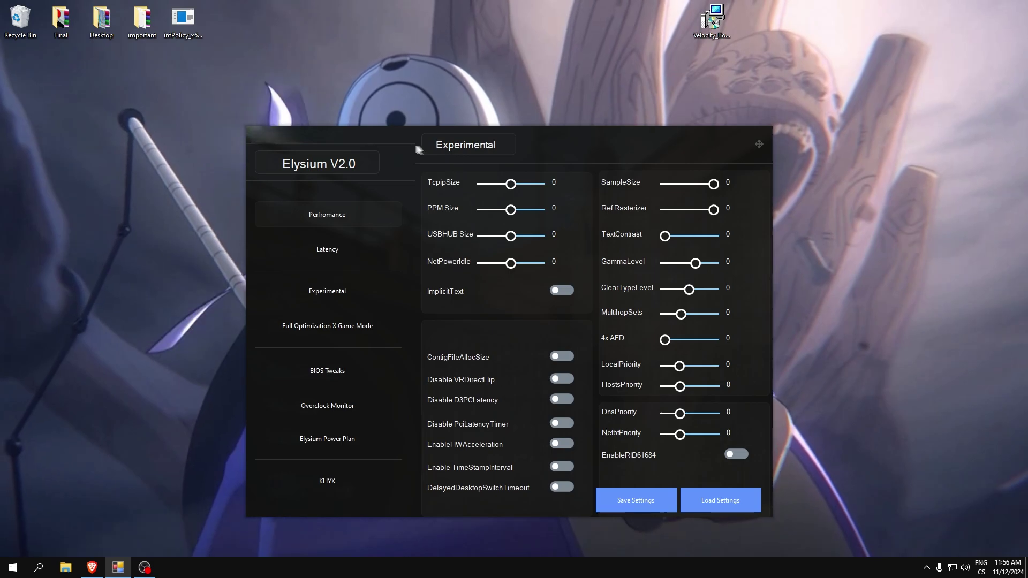
pyautogui.moveTo(406, 139); pyautogui.dragTo(386, 140)
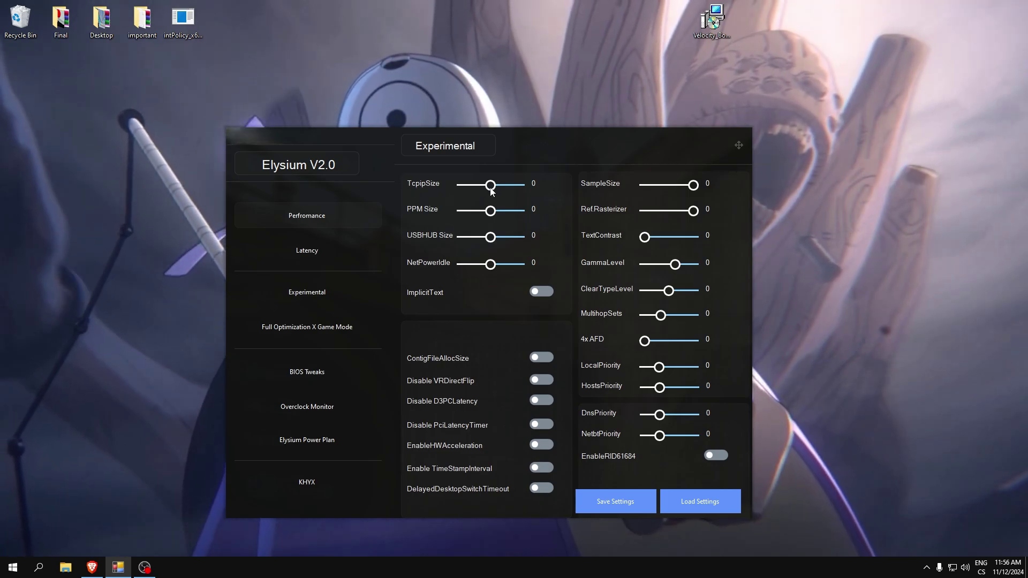
pyautogui.moveTo(491, 185); pyautogui.dragTo(502, 187)
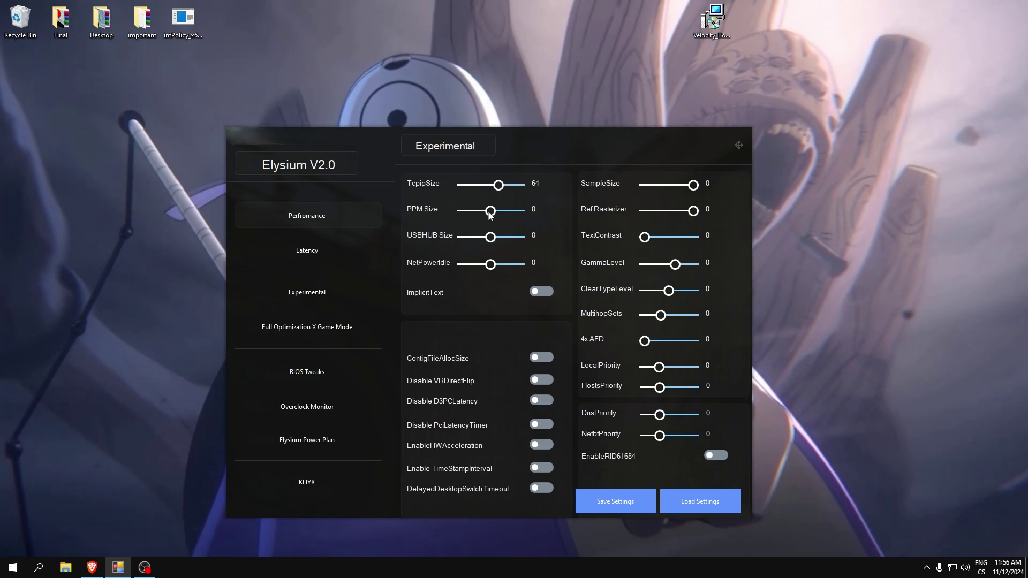
pyautogui.moveTo(489, 214); pyautogui.dragTo(514, 214)
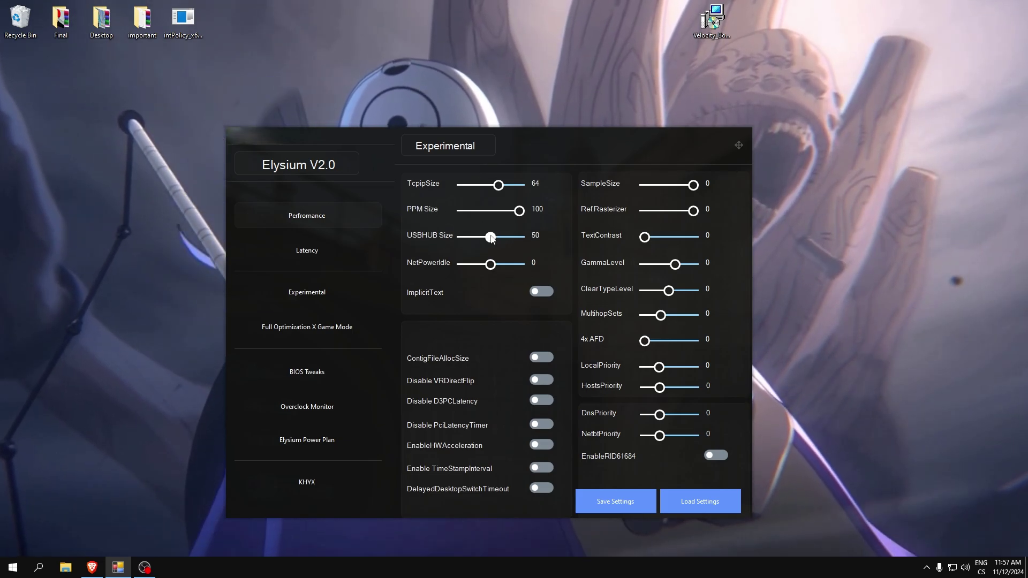
pyautogui.moveTo(491, 239); pyautogui.dragTo(486, 238)
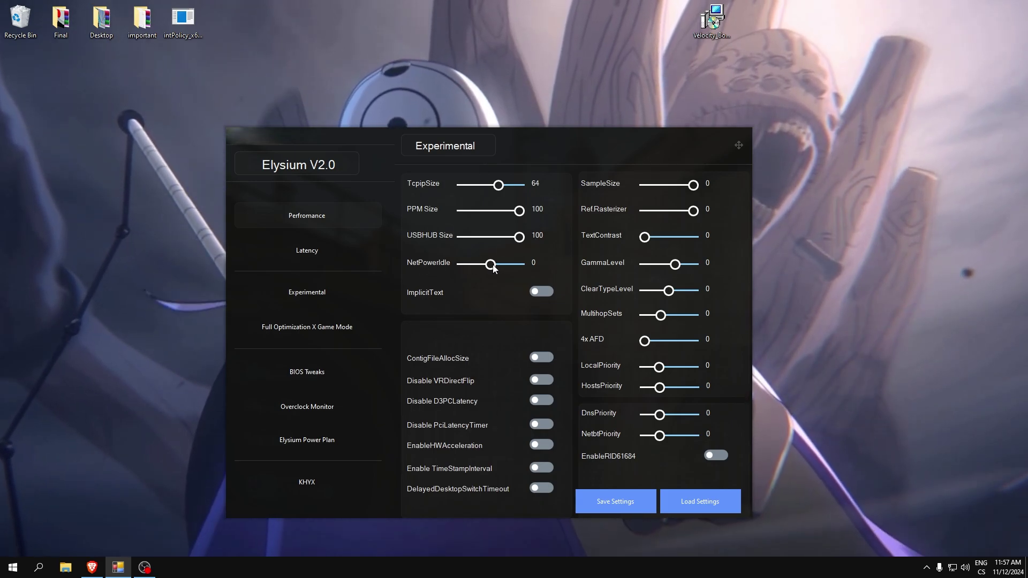
pyautogui.moveTo(492, 265); pyautogui.dragTo(541, 267)
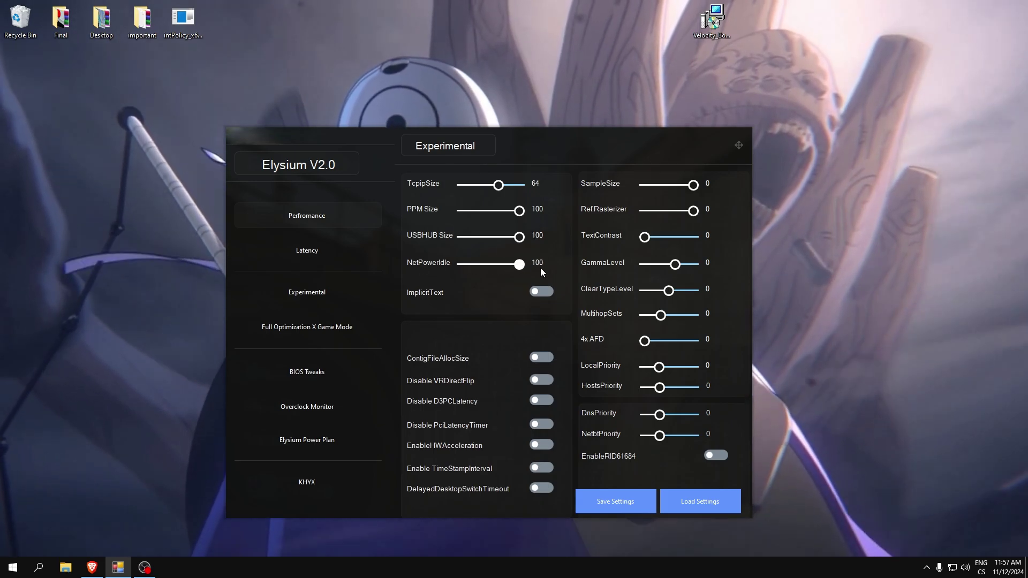
pyautogui.click(304, 217)
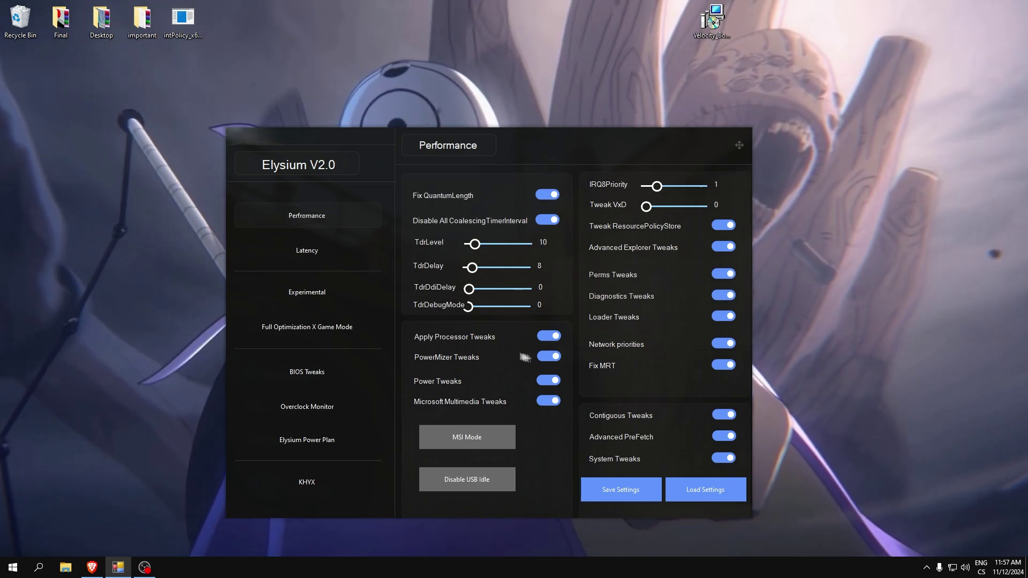
pyautogui.click(311, 257)
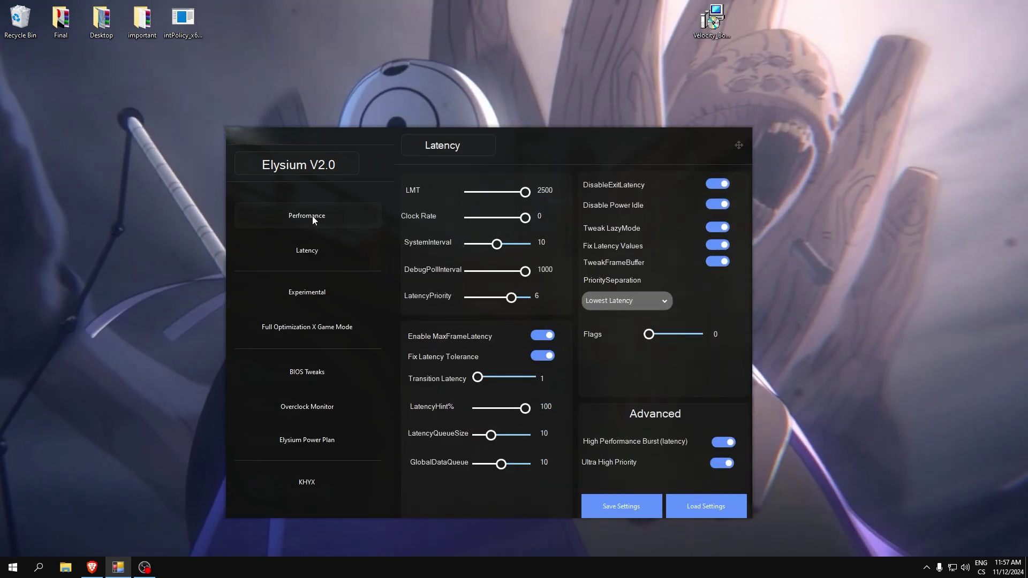
pyautogui.click(314, 218)
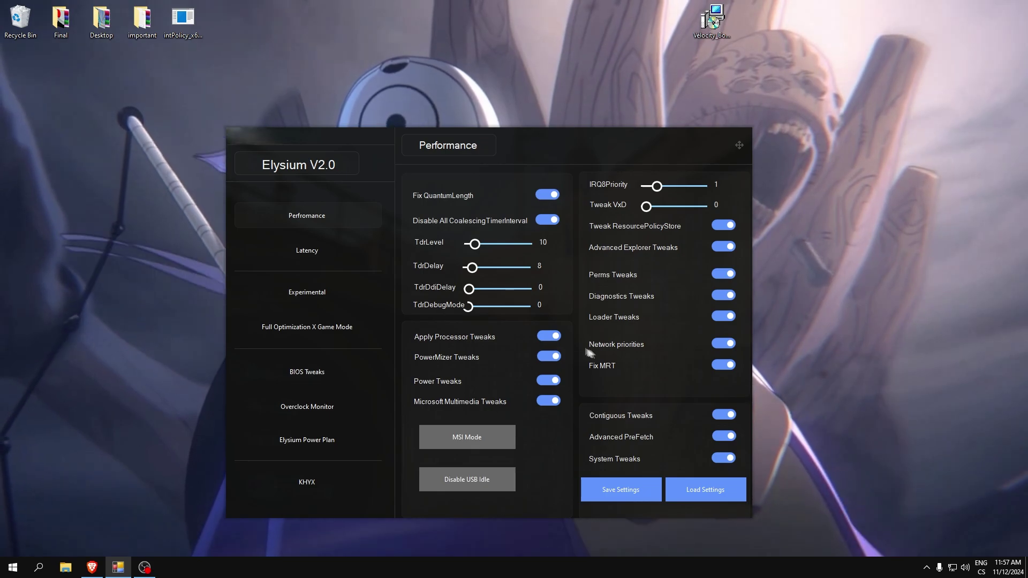
pyautogui.click(311, 251)
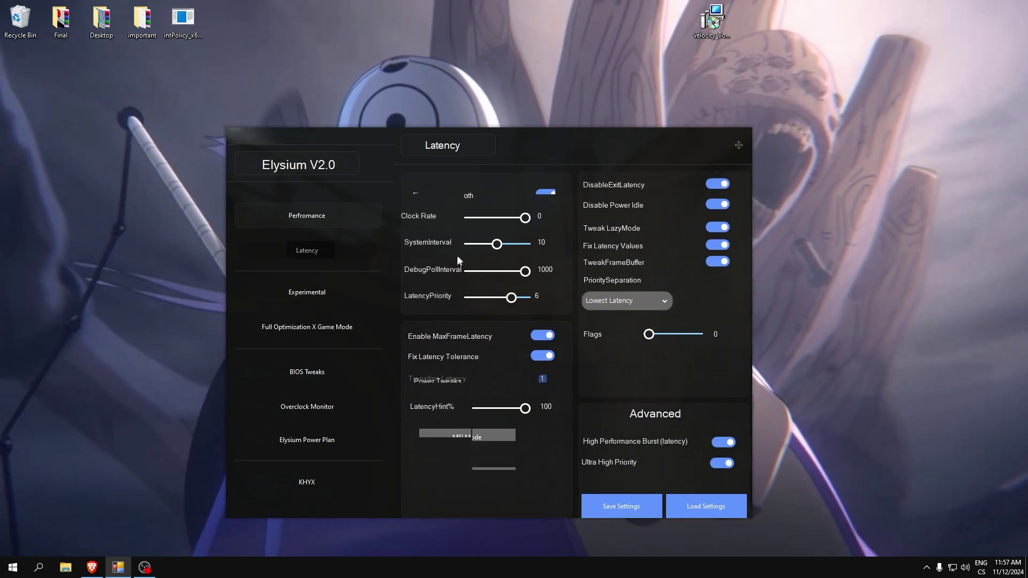
# Enable all seven Experimental switches from ContigFileAllocSize through DelayedDesktopSwitchTimeout, including EnableHWAcceleration, leaving out ImplicitText
pyautogui.click(310, 295)
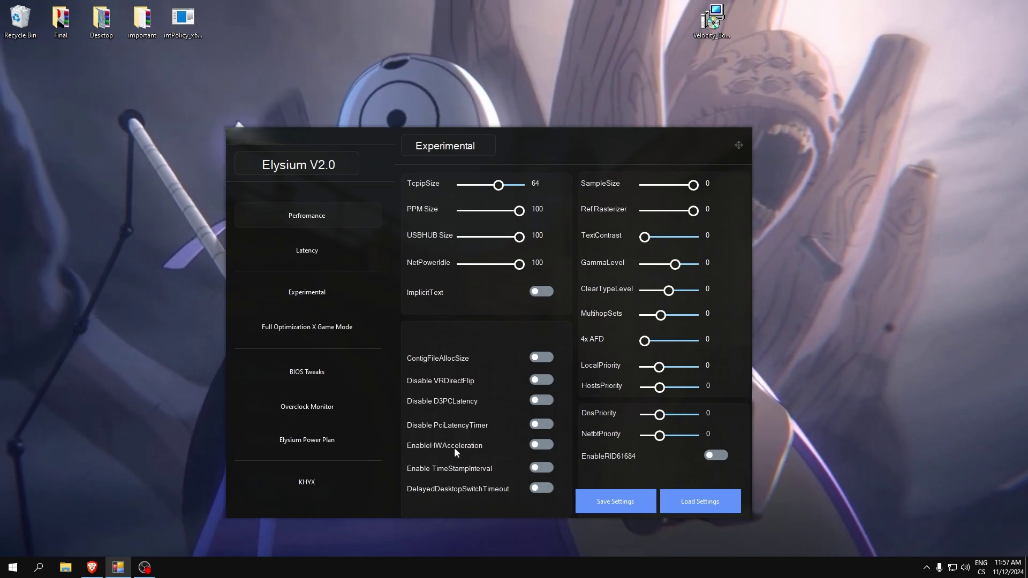
pyautogui.click(544, 445)
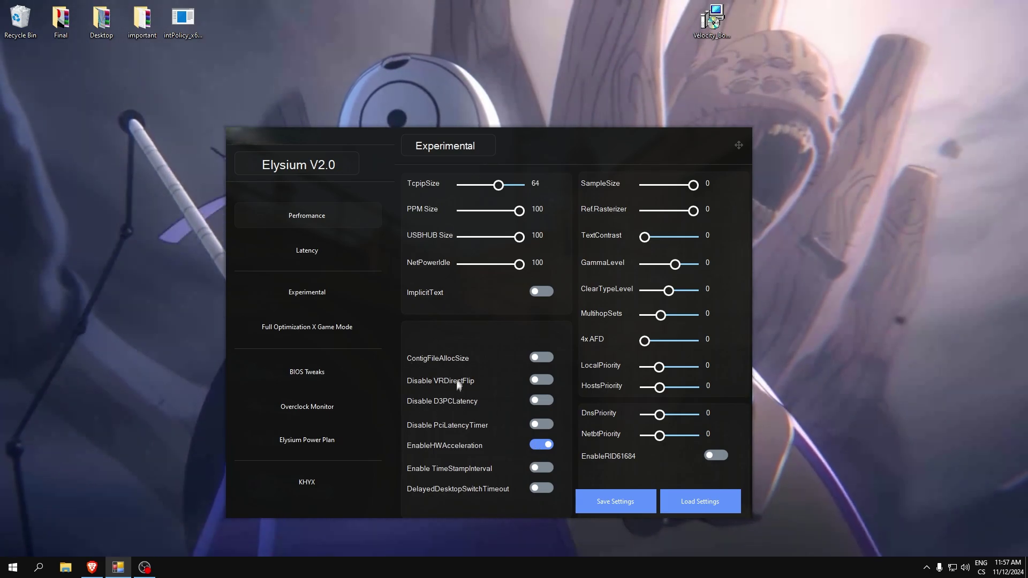
pyautogui.click(542, 357)
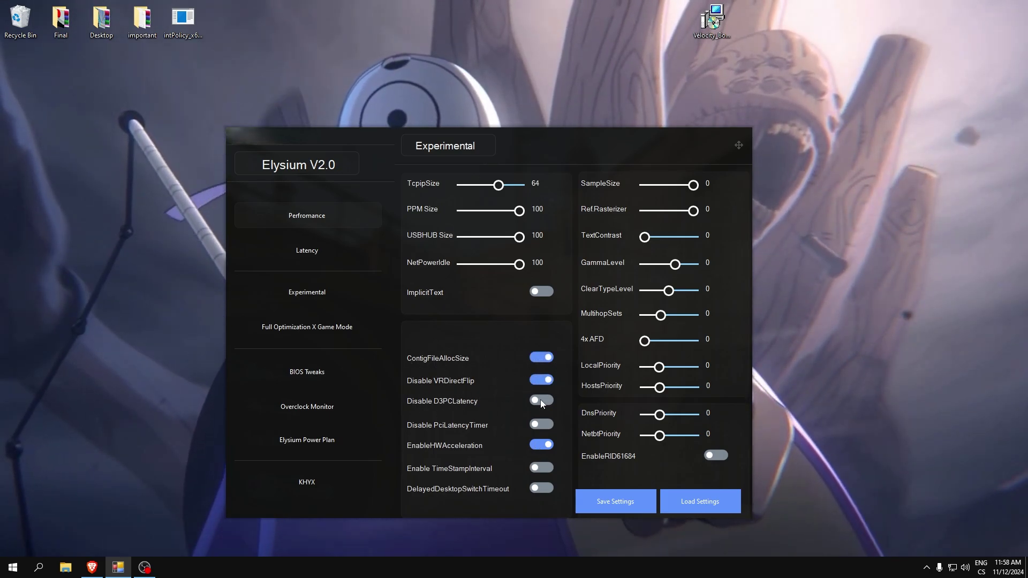
pyautogui.click(536, 425)
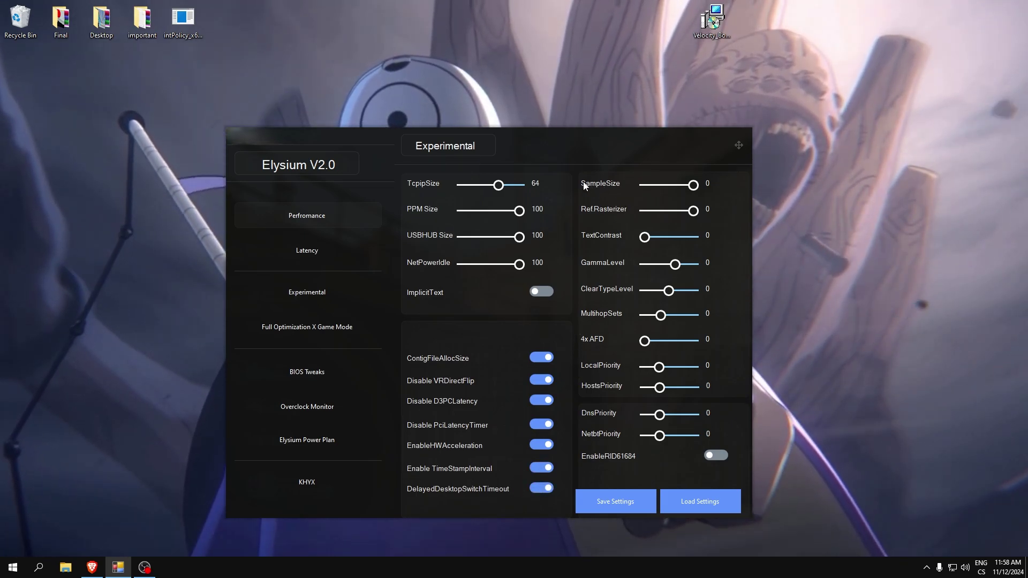
# Set SampleSize to 0, Ref.Rasterizer to 10, TextContrast to 6 and GammaLevel to 1600
pyautogui.moveTo(694, 186); pyautogui.dragTo(622, 185)
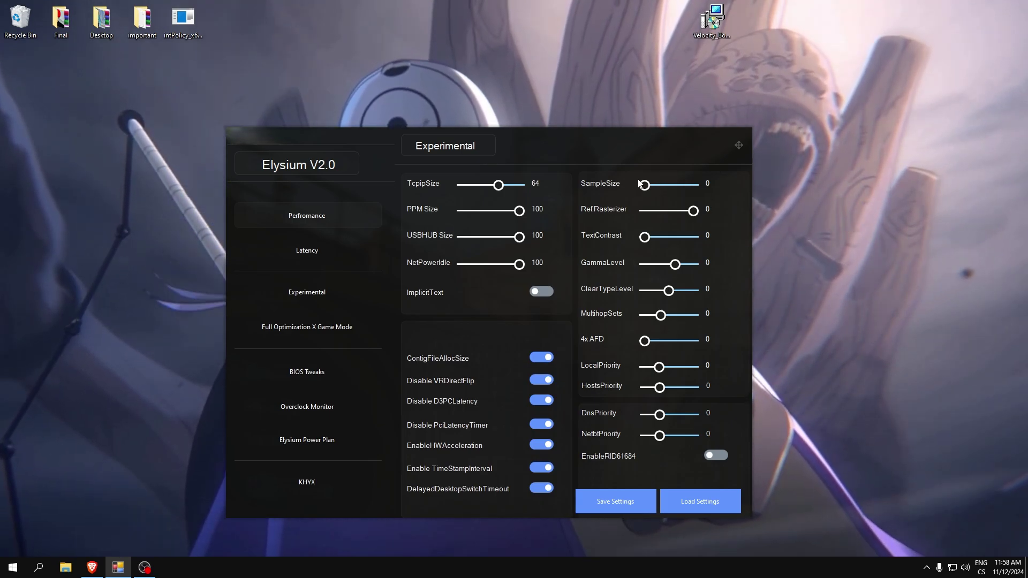
pyautogui.moveTo(694, 211); pyautogui.dragTo(680, 212)
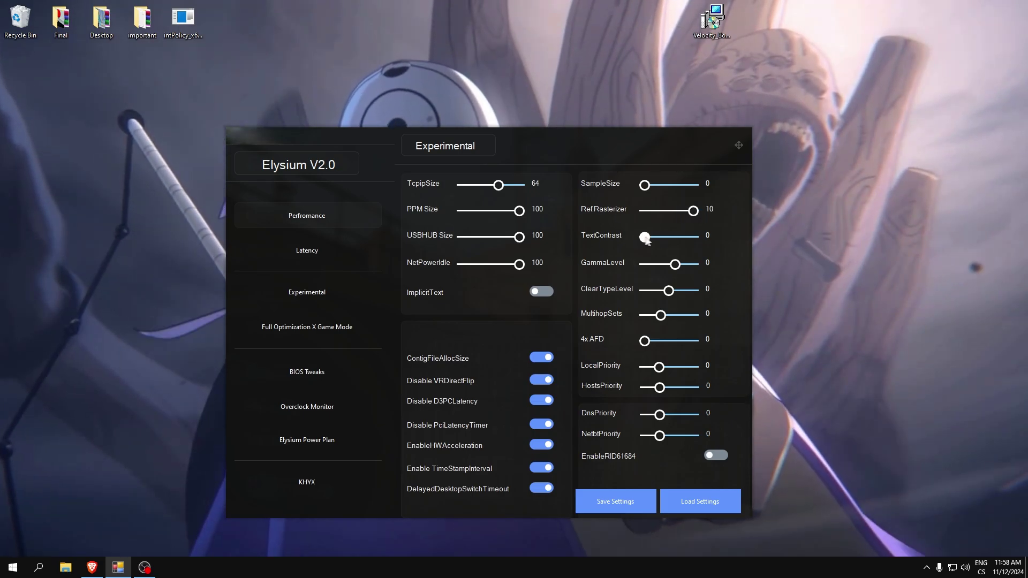
pyautogui.moveTo(646, 237); pyautogui.dragTo(718, 268)
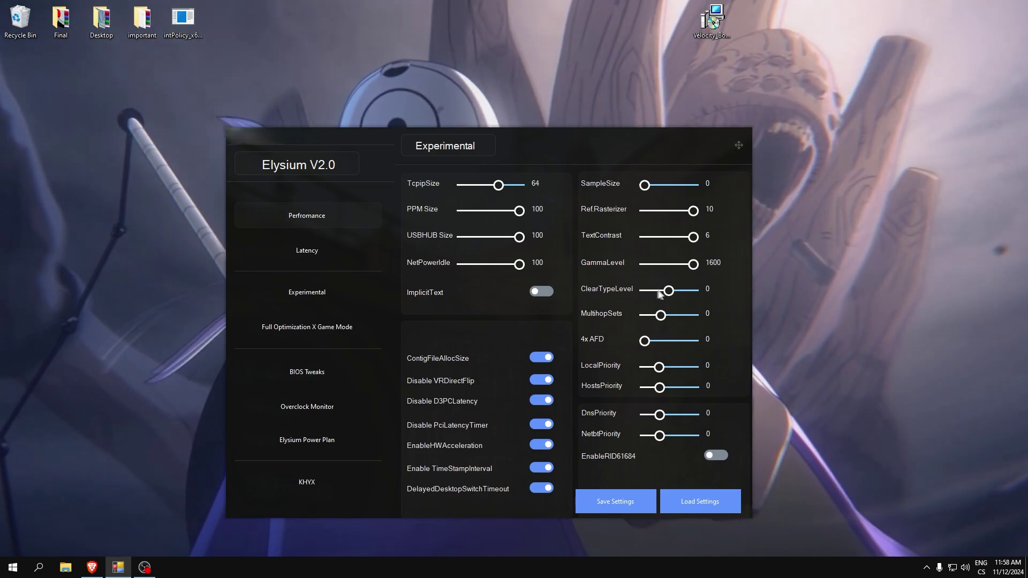
# Set ClearTypeLevel to 4, MultihopSets to 15 and 4x AFD to 4000
pyautogui.moveTo(660, 293)
pyautogui.mouseDown()
pyautogui.moveTo(712, 293)
pyautogui.moveTo(645, 292)
pyautogui.mouseUp()
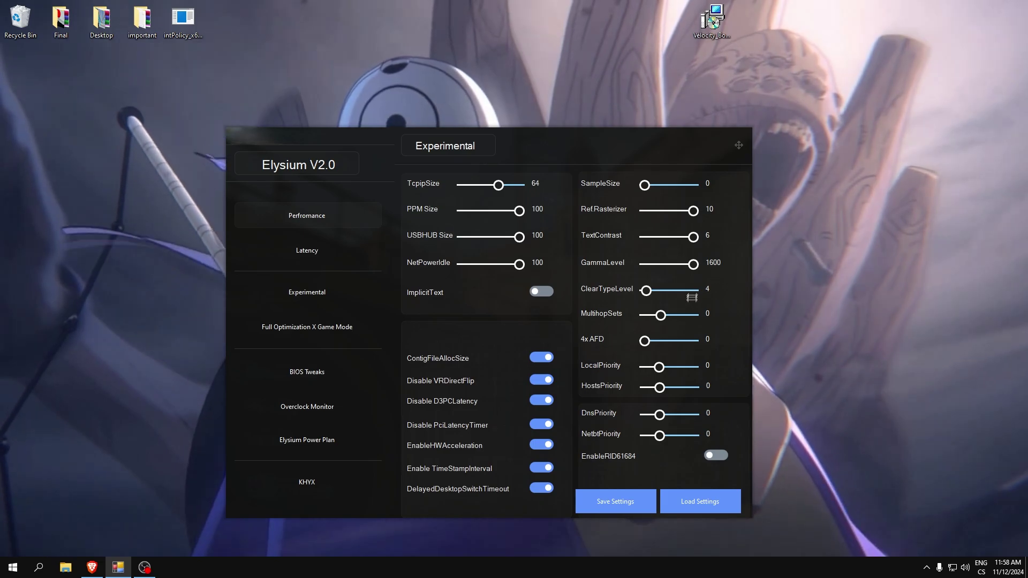
pyautogui.moveTo(679, 292); pyautogui.dragTo(643, 294)
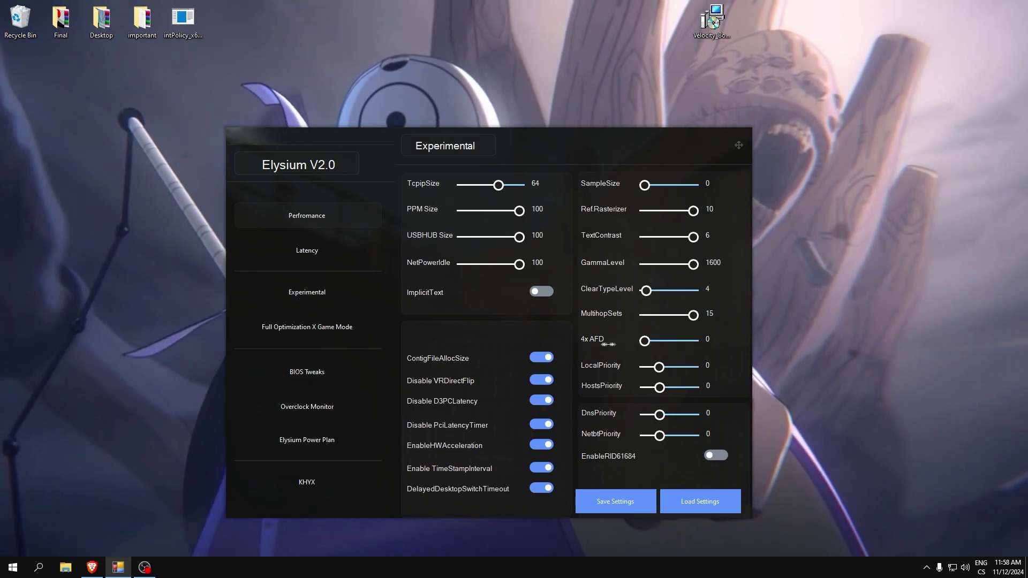
pyautogui.moveTo(669, 344); pyautogui.dragTo(711, 343)
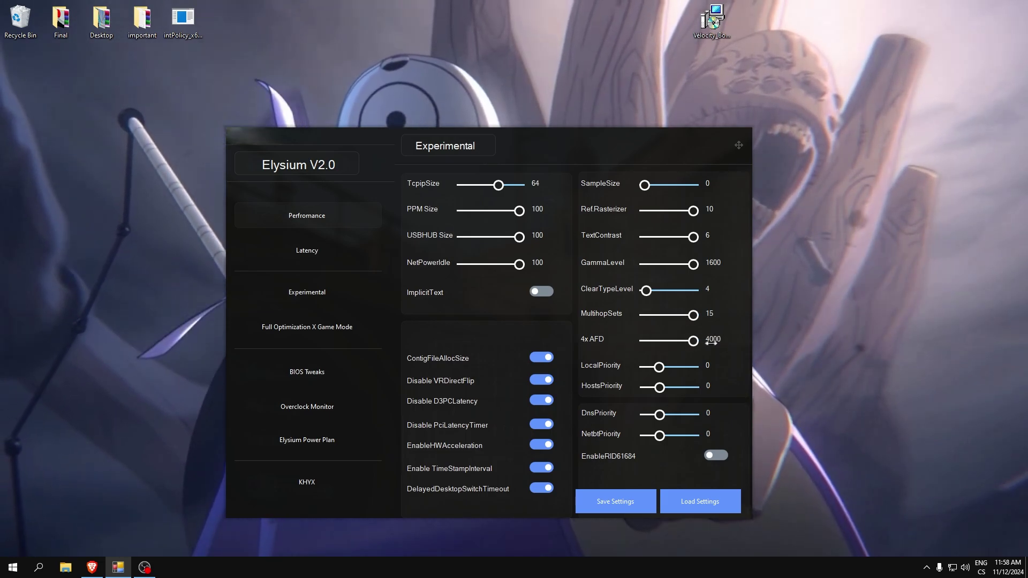
# Set LocalPriority to 7, HostsPriority to 6, DnsPriority to 5 and NetbtPriority to 4, and enable EnableRID61684
pyautogui.moveTo(652, 370); pyautogui.dragTo(670, 415)
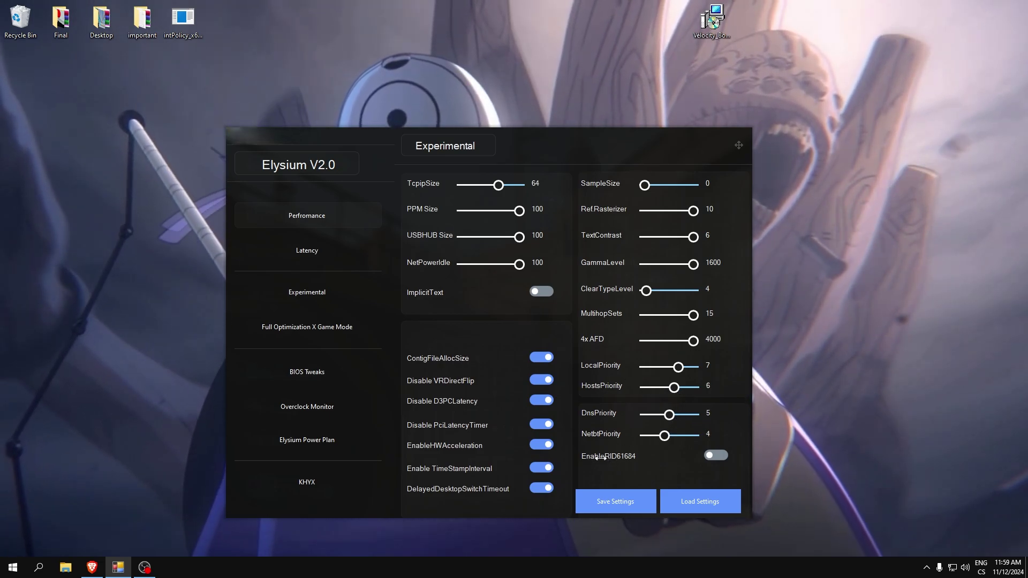
pyautogui.click(716, 455)
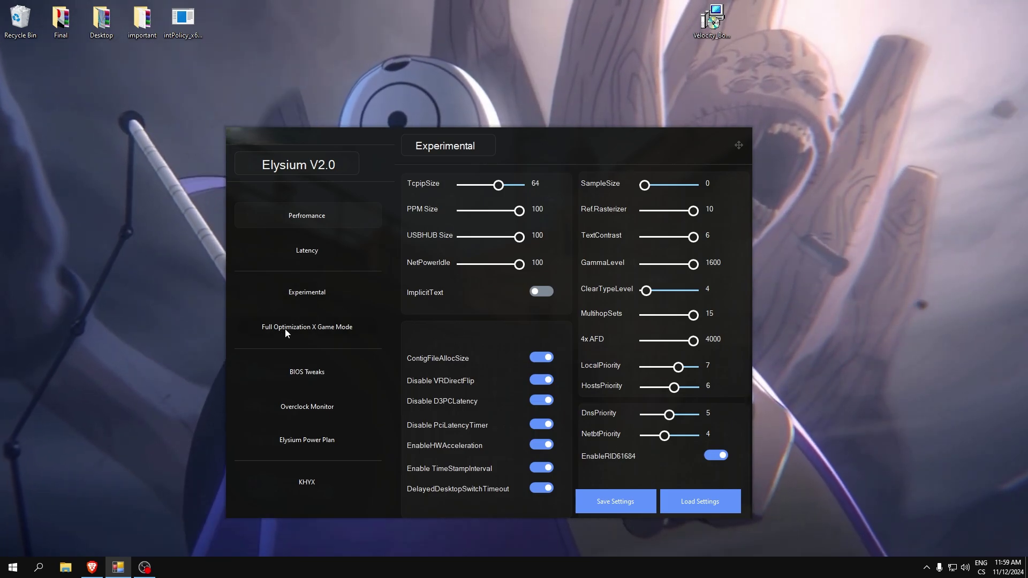
# In Full Optimization X Game Mode, enable Disable Telemetry, Optimize Performance, Reduce Ping, Fix Delay, Reduce Stutters and Priority Tweaks
pyautogui.click(285, 329)
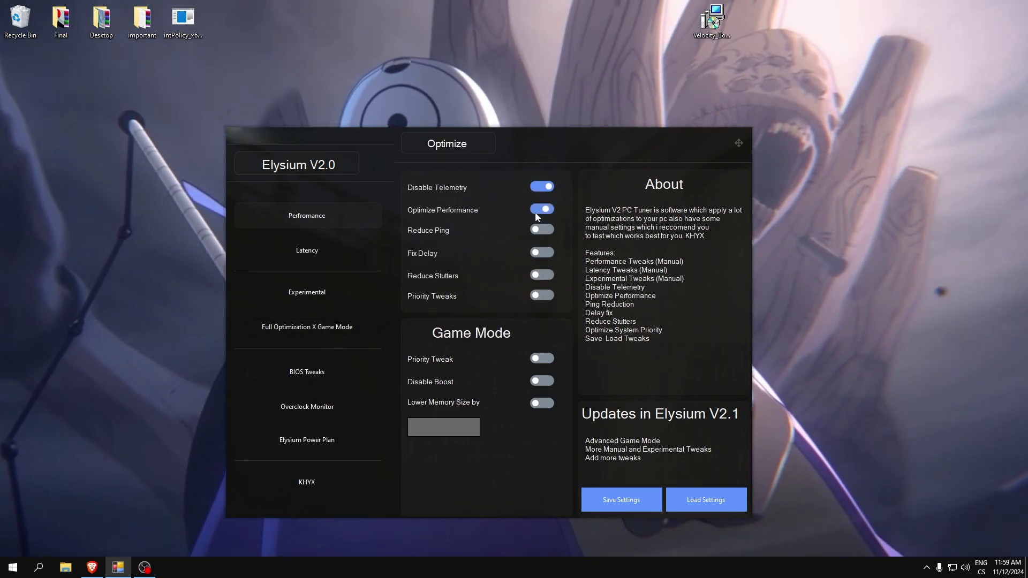
pyautogui.click(543, 230)
pyautogui.click(542, 252)
pyautogui.click(548, 276)
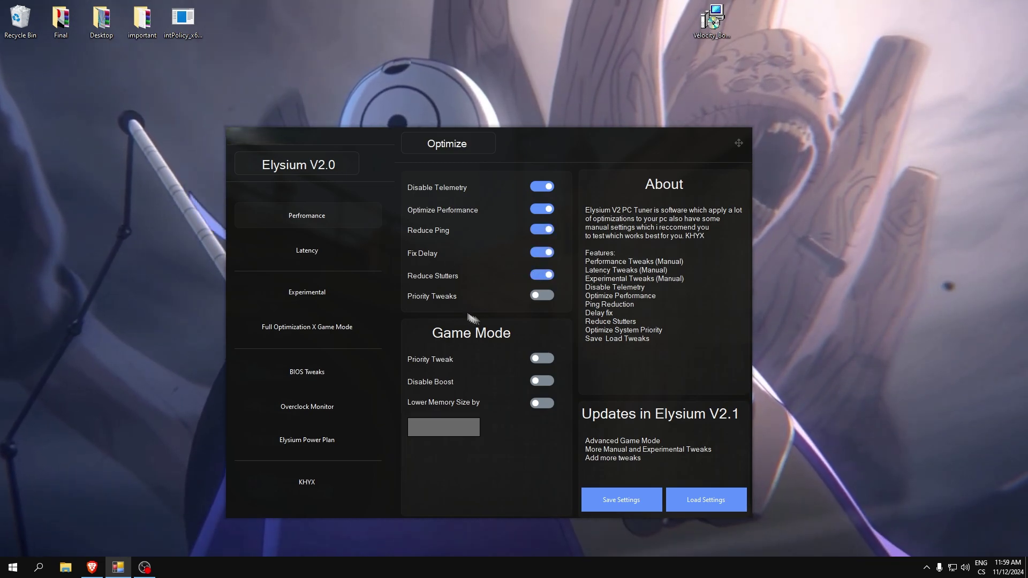
pyautogui.click(547, 296)
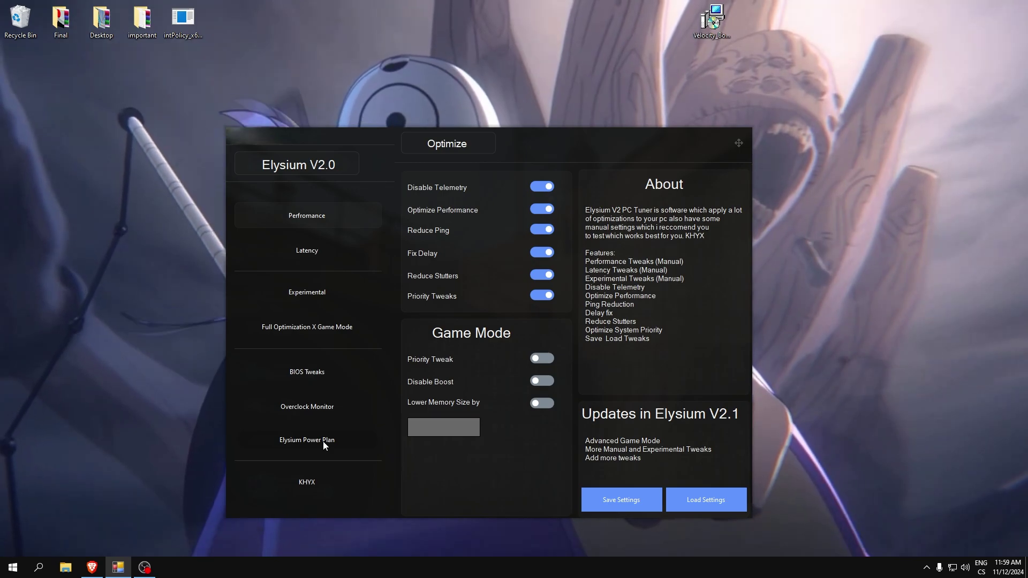
# Save the settings of the Full Optimization X Game Mode page and of the Performance page
pyautogui.click(625, 498)
pyautogui.click(284, 215)
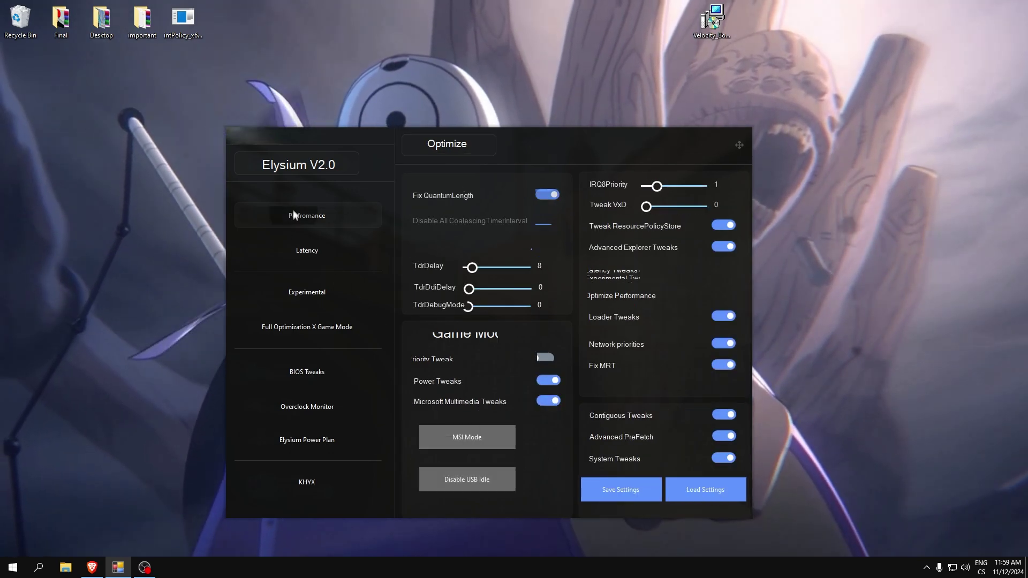
pyautogui.click(625, 493)
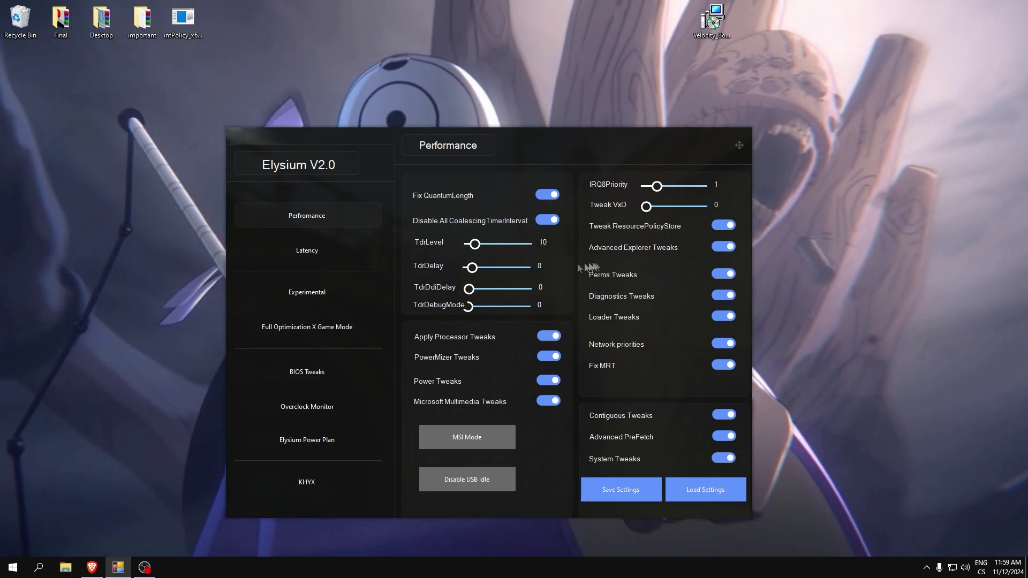
pyautogui.click(316, 249)
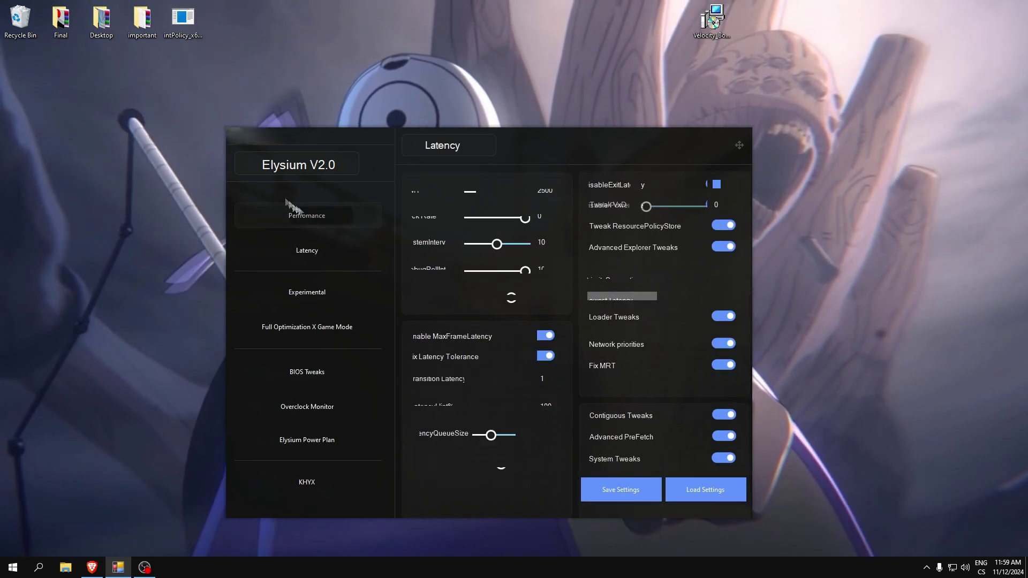
pyautogui.click(292, 210)
pyautogui.click(613, 494)
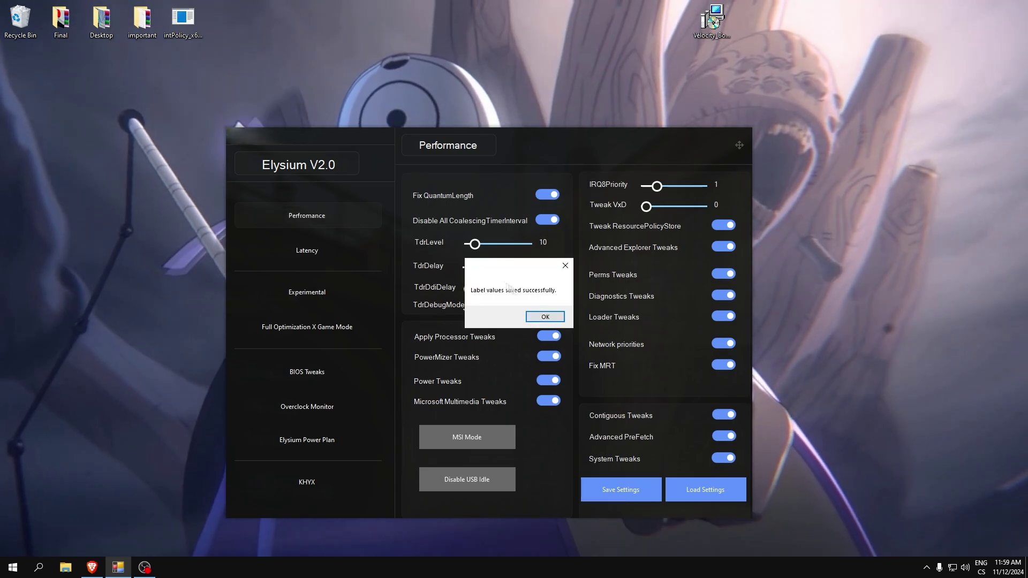
# Save the settings of the Latency page and of the Experimental page, dismissing each save message
pyautogui.click(545, 317)
pyautogui.click(307, 250)
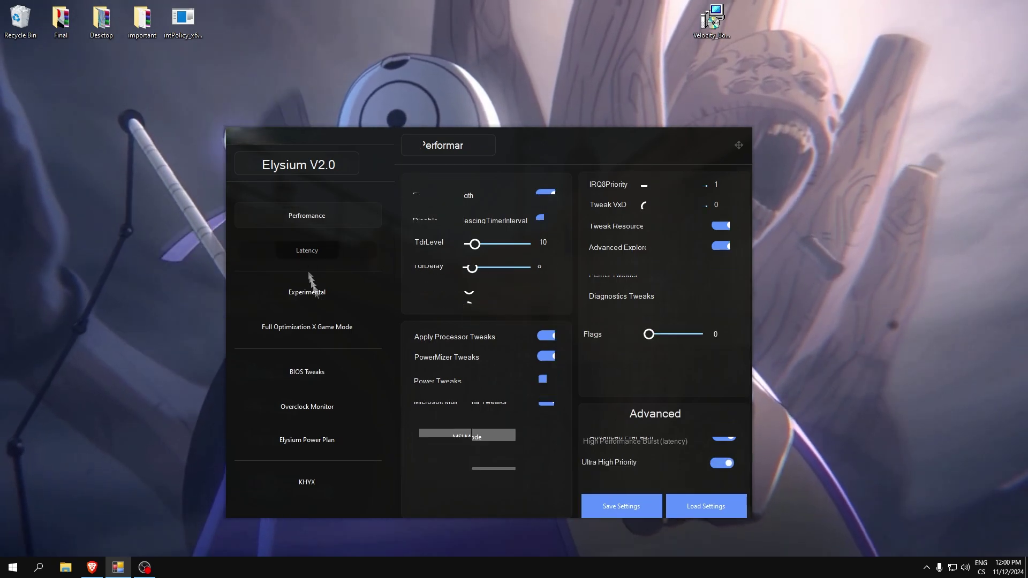
pyautogui.click(621, 506)
pyautogui.click(545, 316)
pyautogui.click(545, 316)
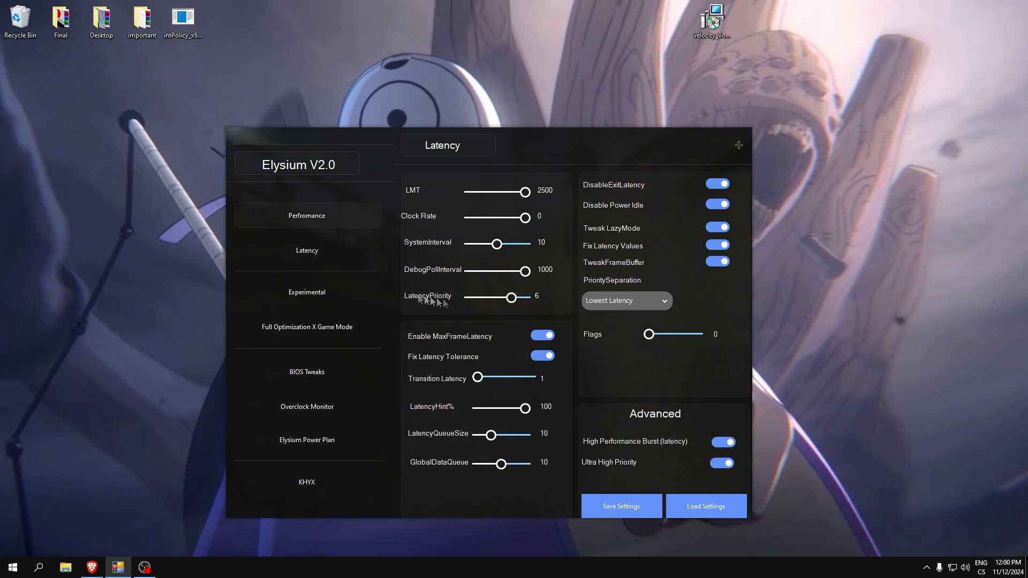
pyautogui.click(308, 292)
pyautogui.click(629, 494)
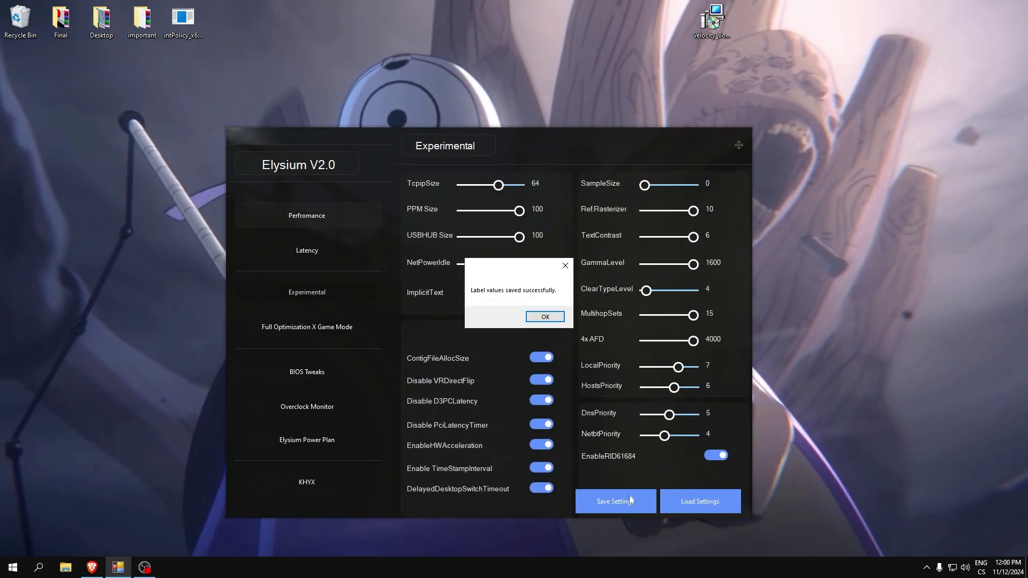
pyautogui.click(559, 315)
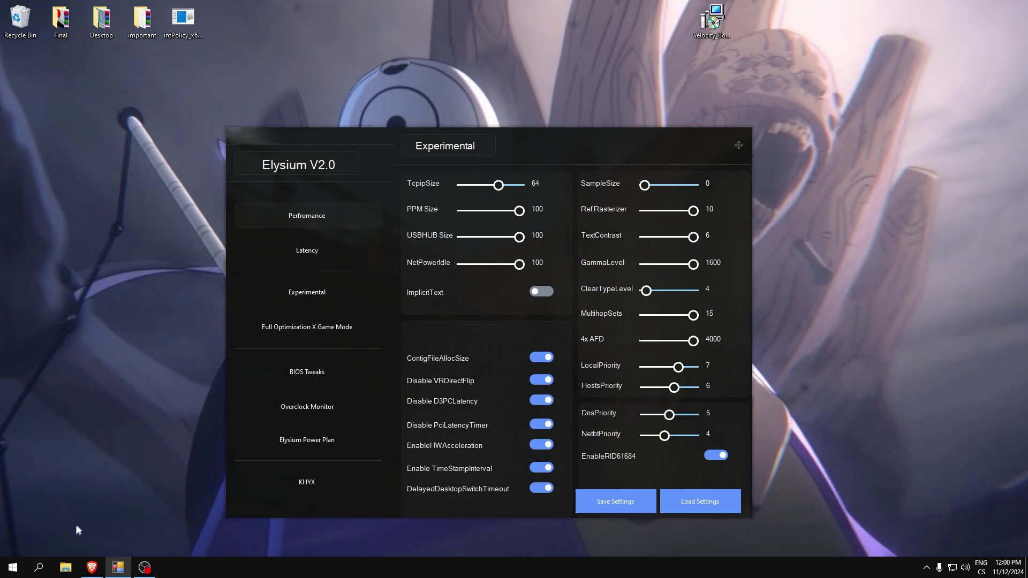
# In File Explorer, run Velocity_Booster.msi from the Desktop folder, complete the Velocity Booster installation and close the installer
pyautogui.click(65, 567)
pyautogui.click(348, 247)
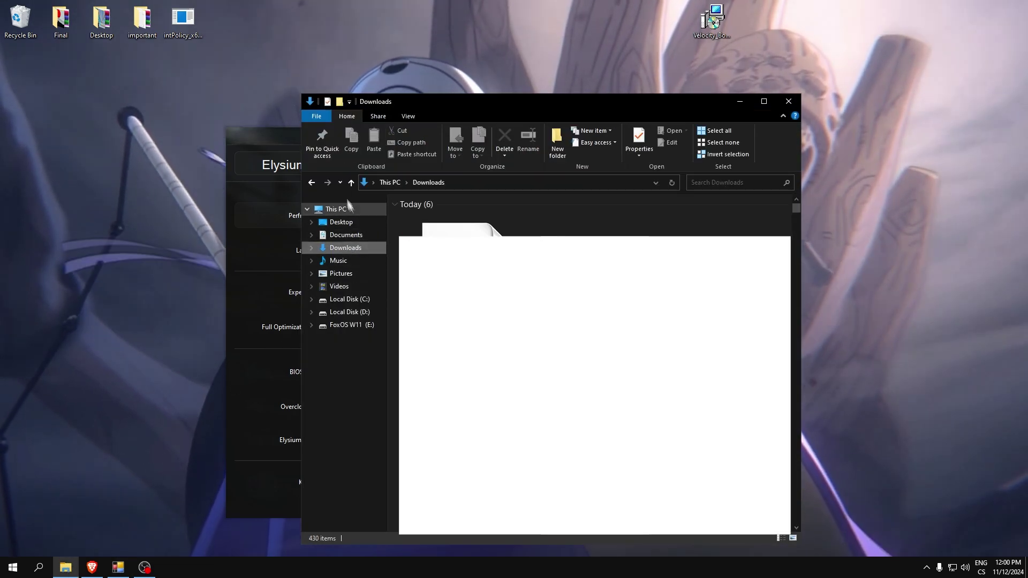
pyautogui.click(342, 222)
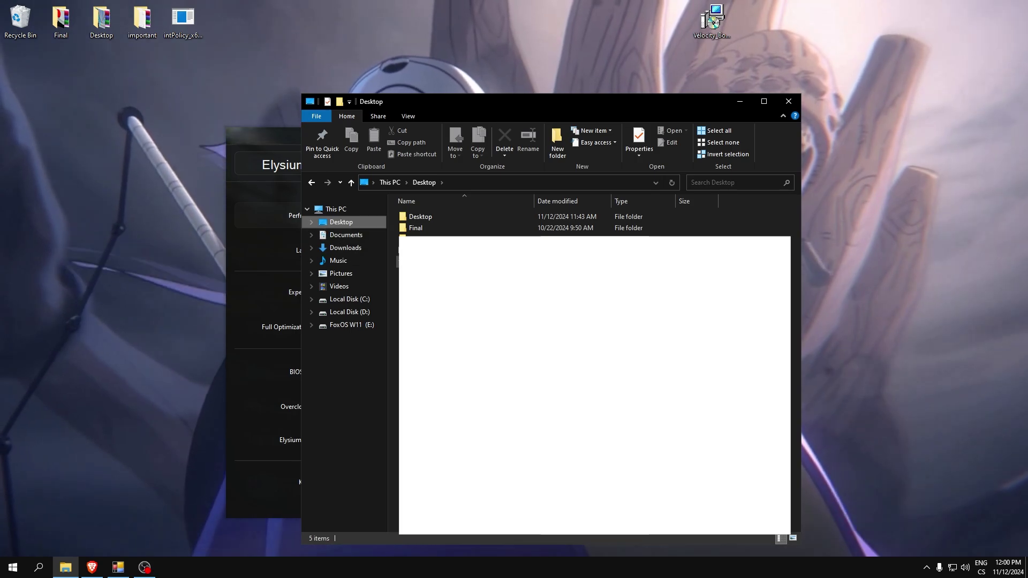
pyautogui.doubleClick(434, 262)
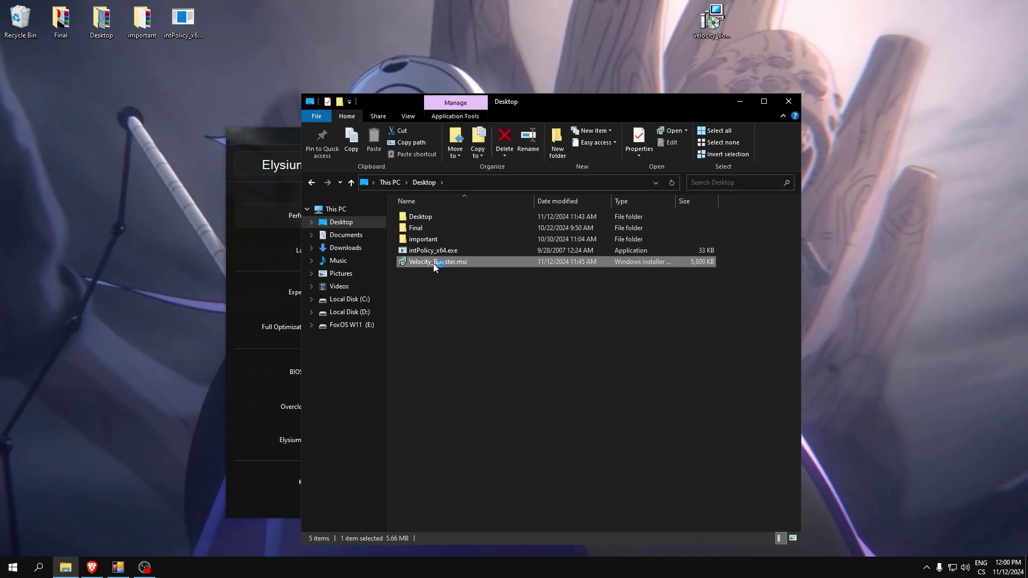
pyautogui.click(577, 379)
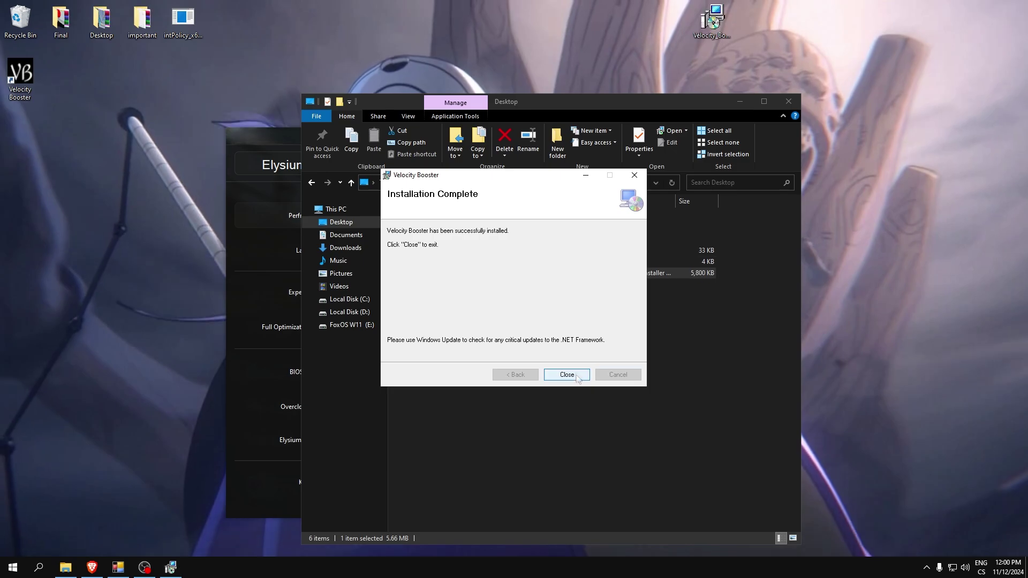
pyautogui.click(571, 375)
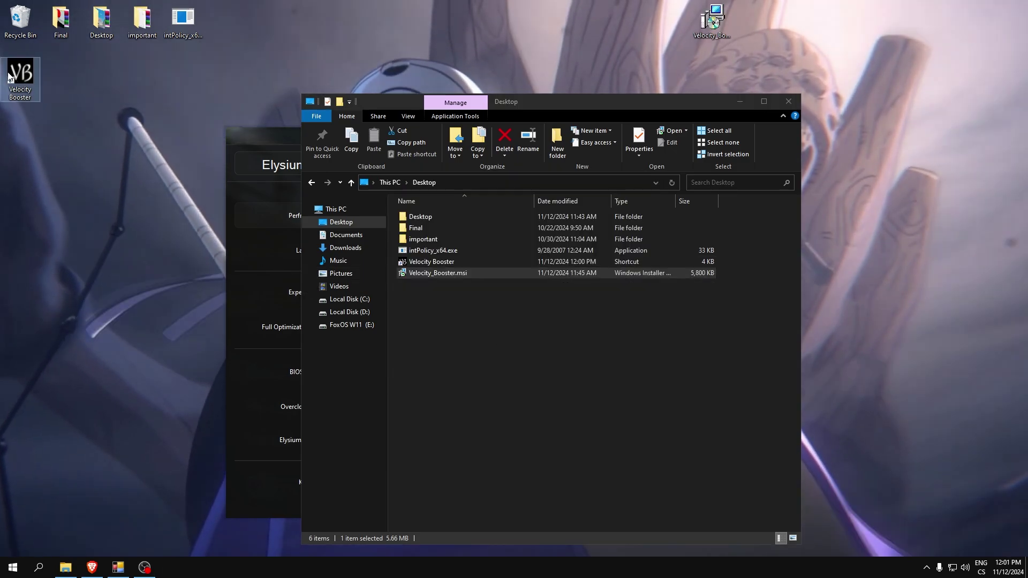
# Bring the Elysium V2.0 window back in front of the File Explorer window
pyautogui.click(3, 80)
pyautogui.click(239, 136)
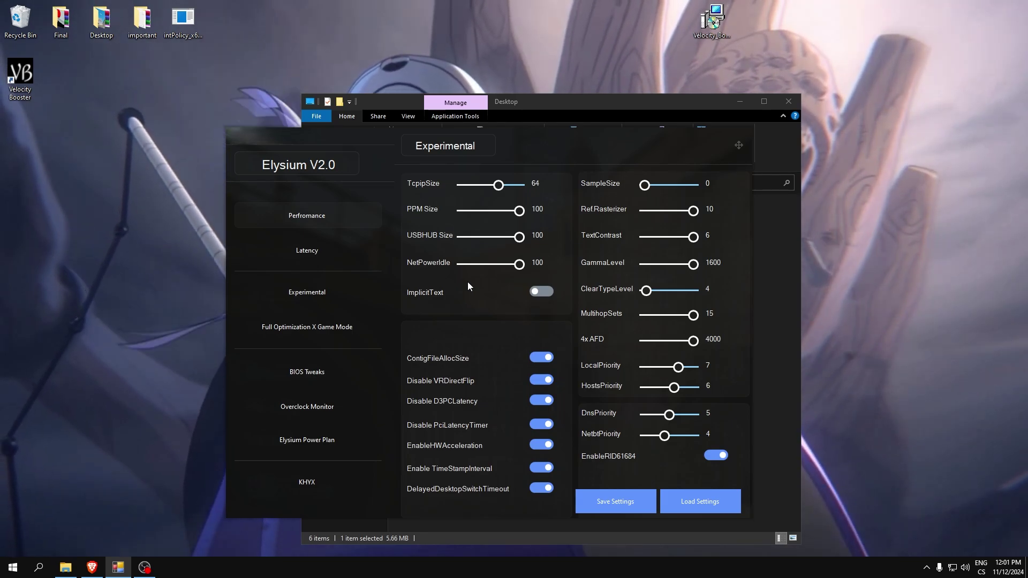
pyautogui.moveTo(13, 71); pyautogui.dragTo(22, 74)
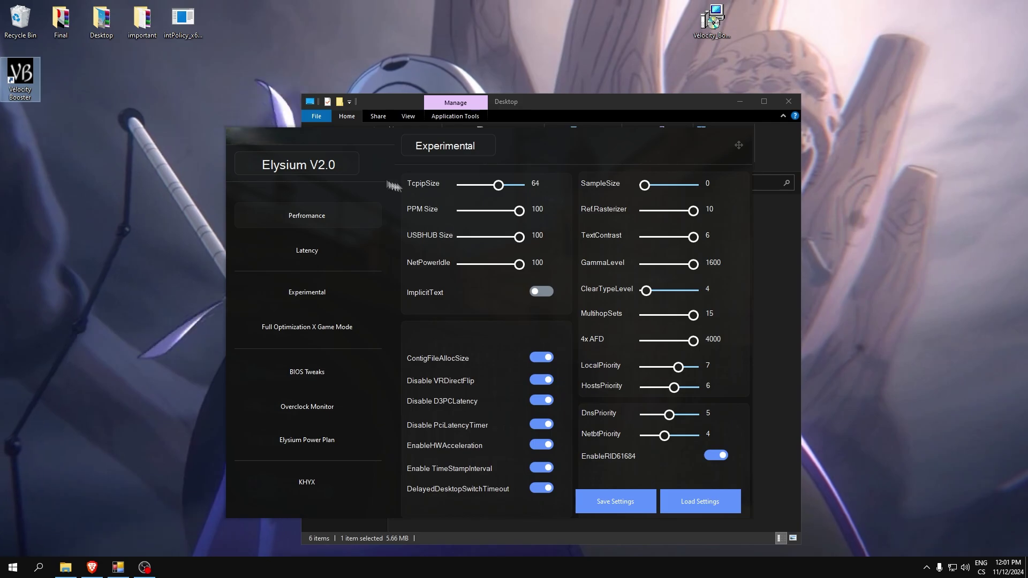
pyautogui.click(384, 134)
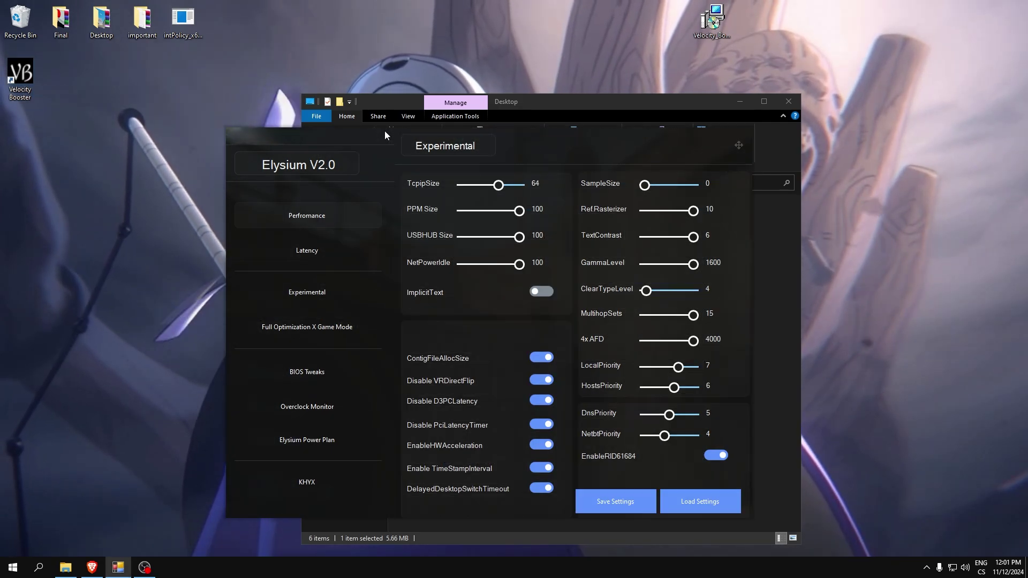